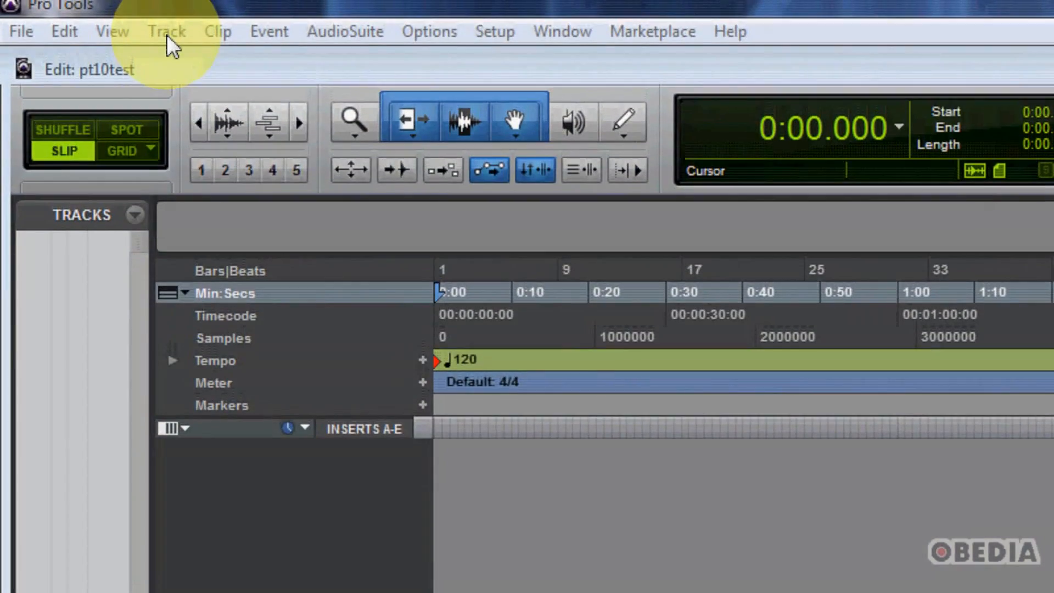
- Create a click track and enlarge its height in the Edit window
left_click(167, 16)
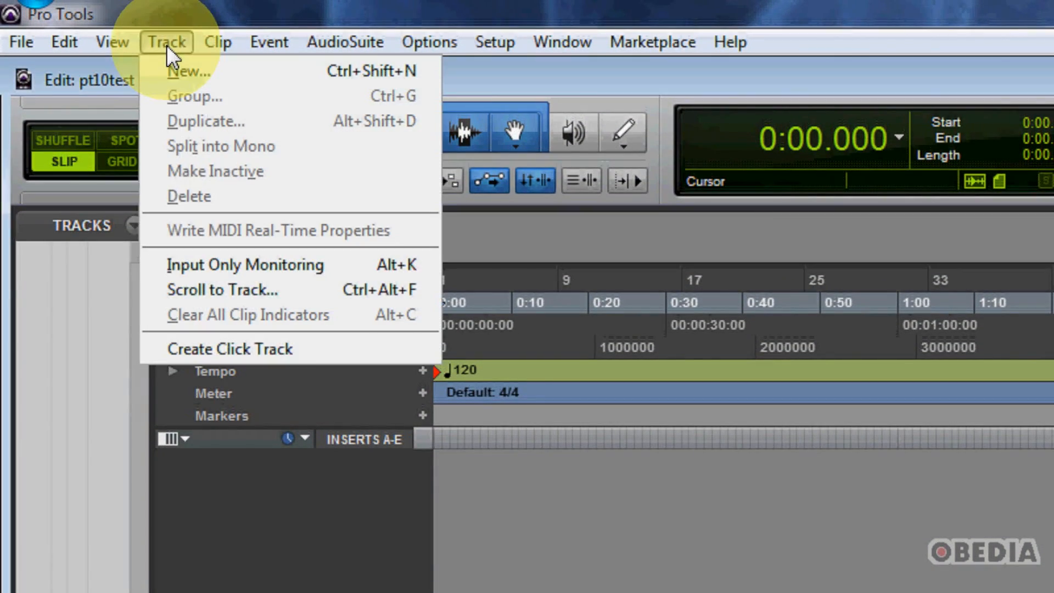
left_click(212, 351)
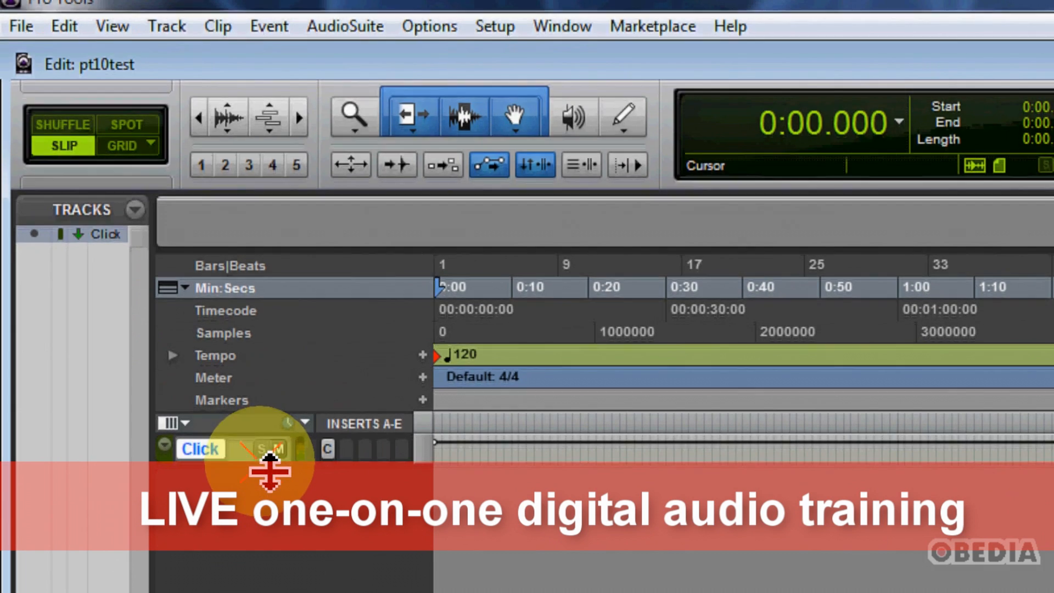
left_click_drag(270, 470, 271, 590)
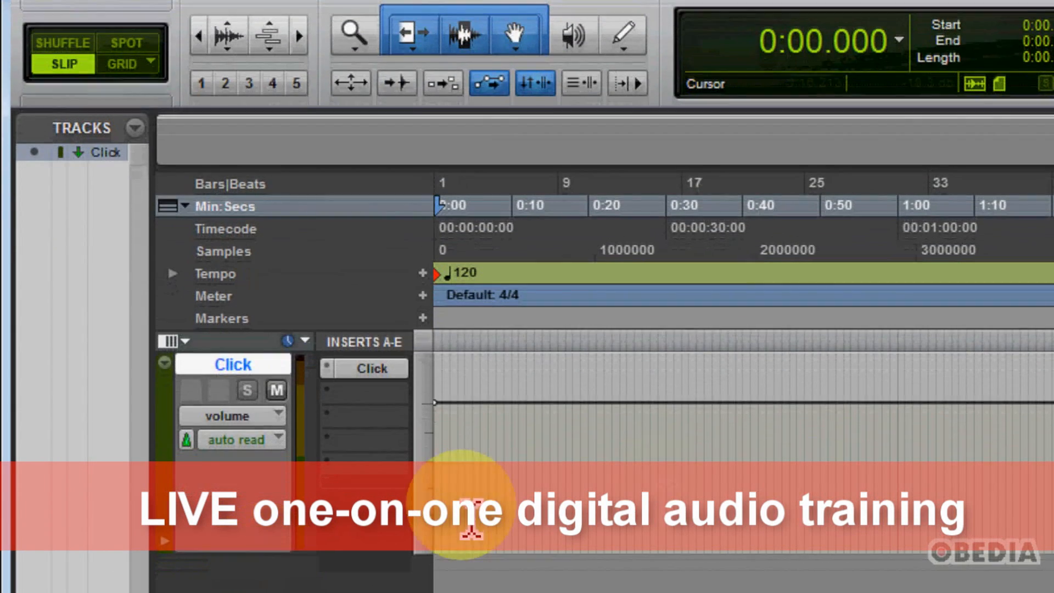
- Review the Click plug-in's settings on the click track and play the session to hear the default click
left_click(377, 364)
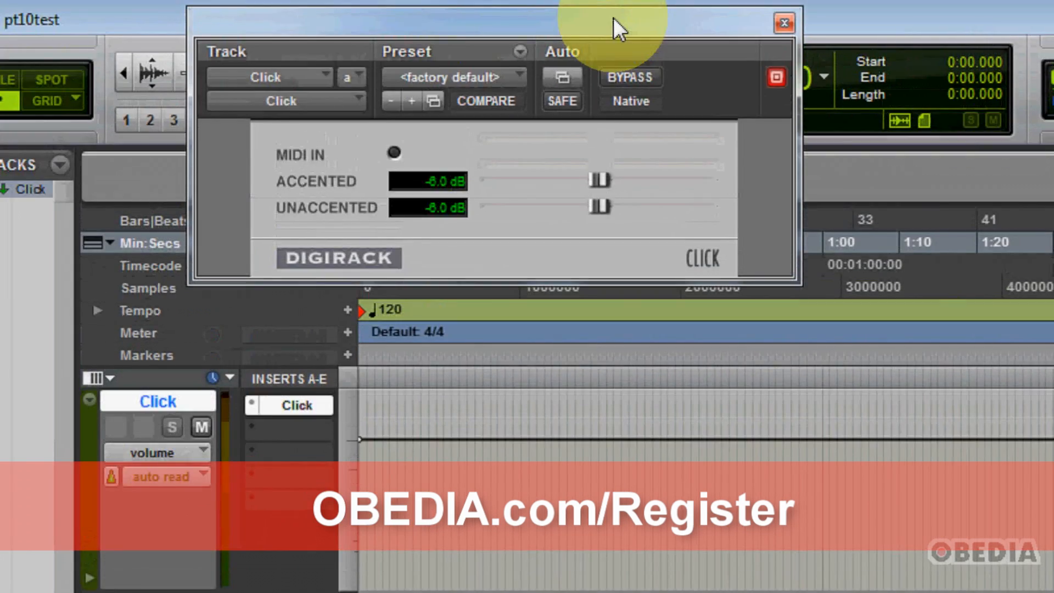
left_click_drag(615, 22, 706, 147)
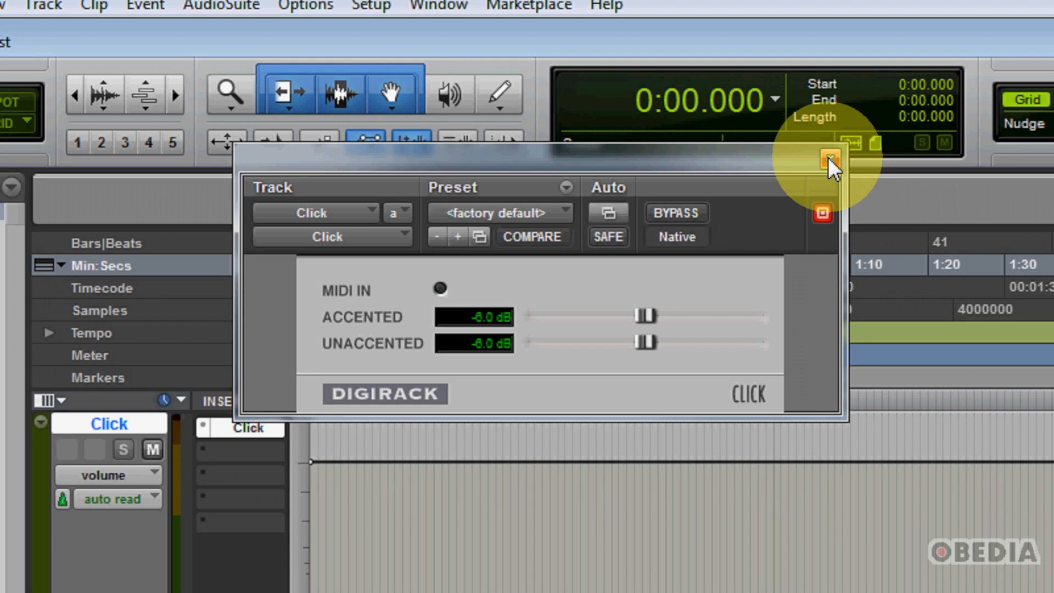
left_click(829, 160)
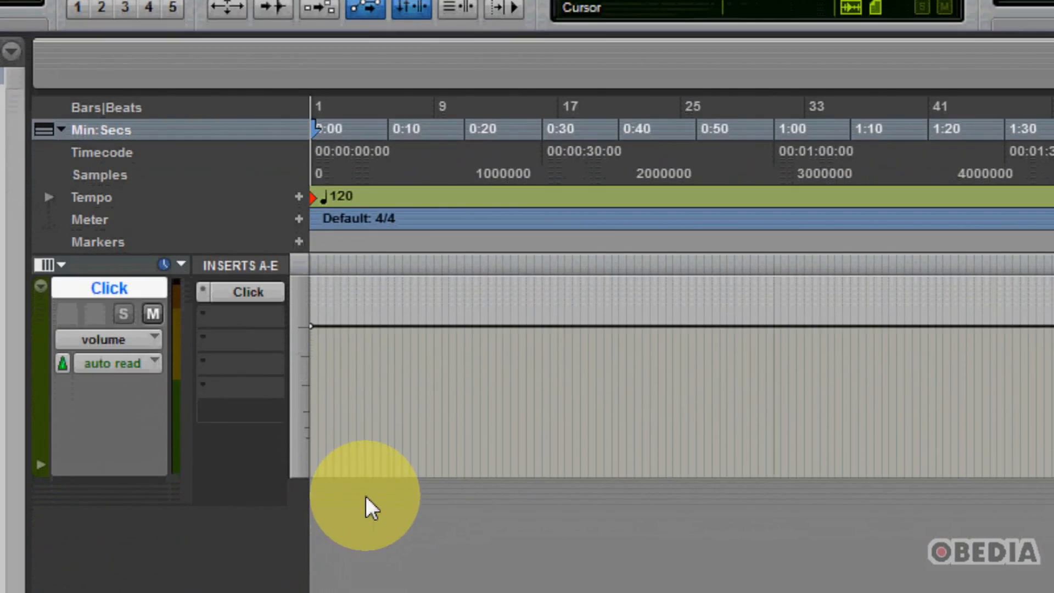
key("space")
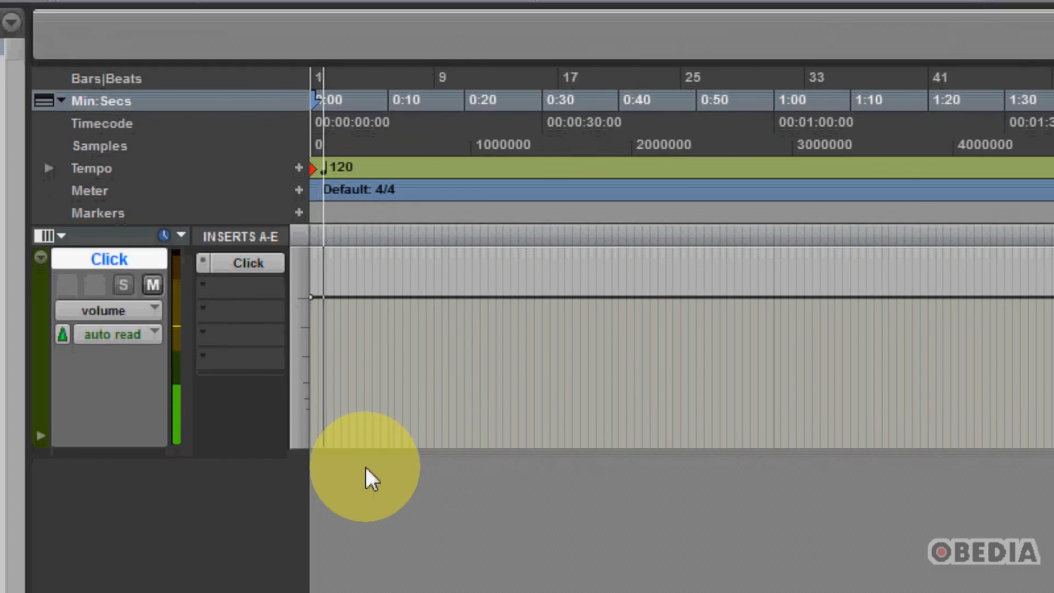
key("space")
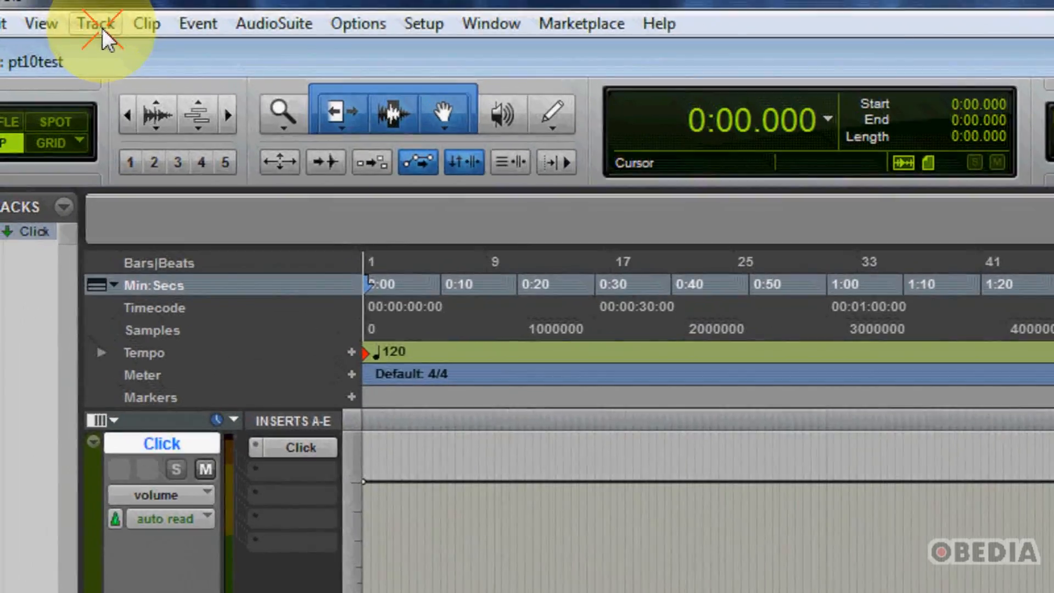
- Create one new mono Instrument Track in Ticks
left_click(102, 28)
left_click(115, 60)
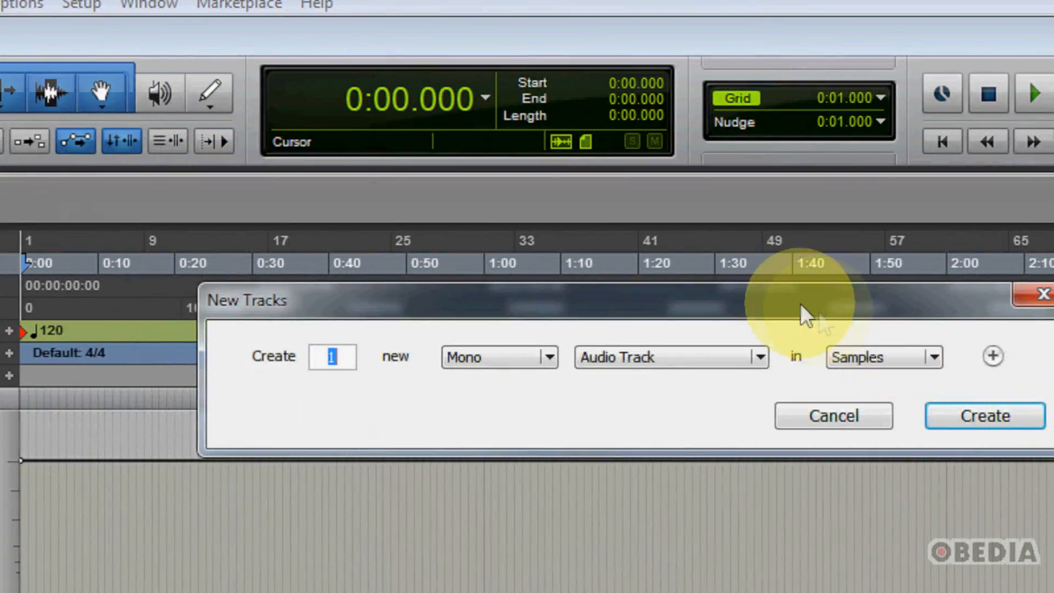
left_click_drag(800, 318, 624, 370)
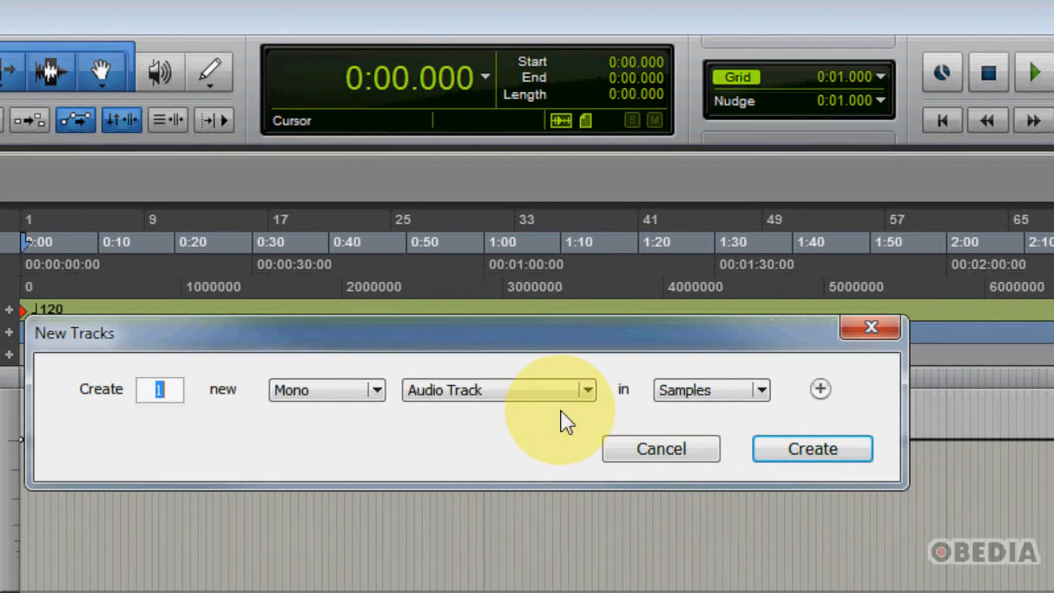
left_click(501, 397)
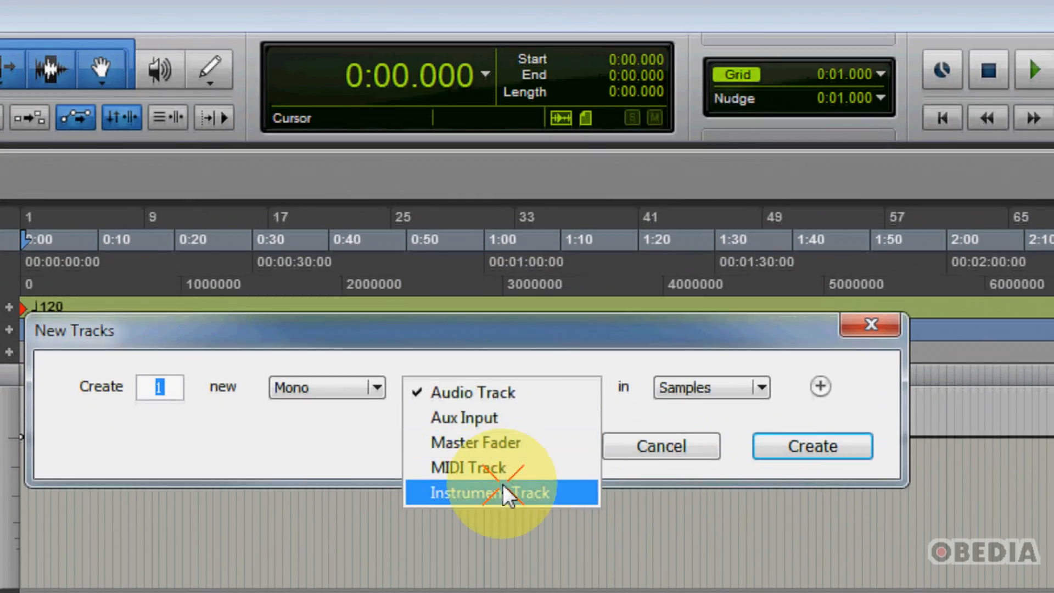
left_click(566, 504)
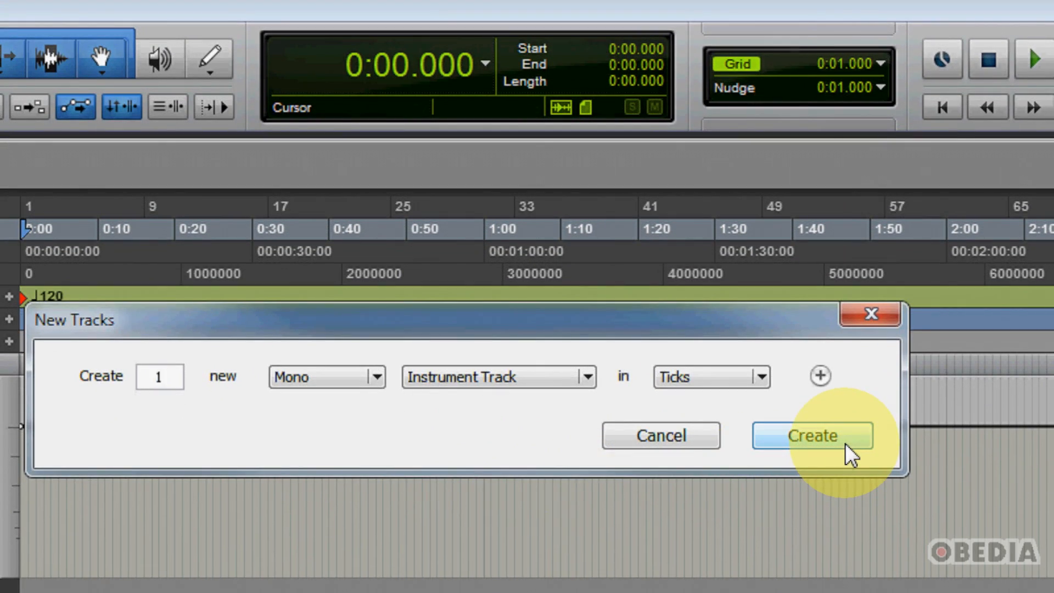
left_click(846, 446)
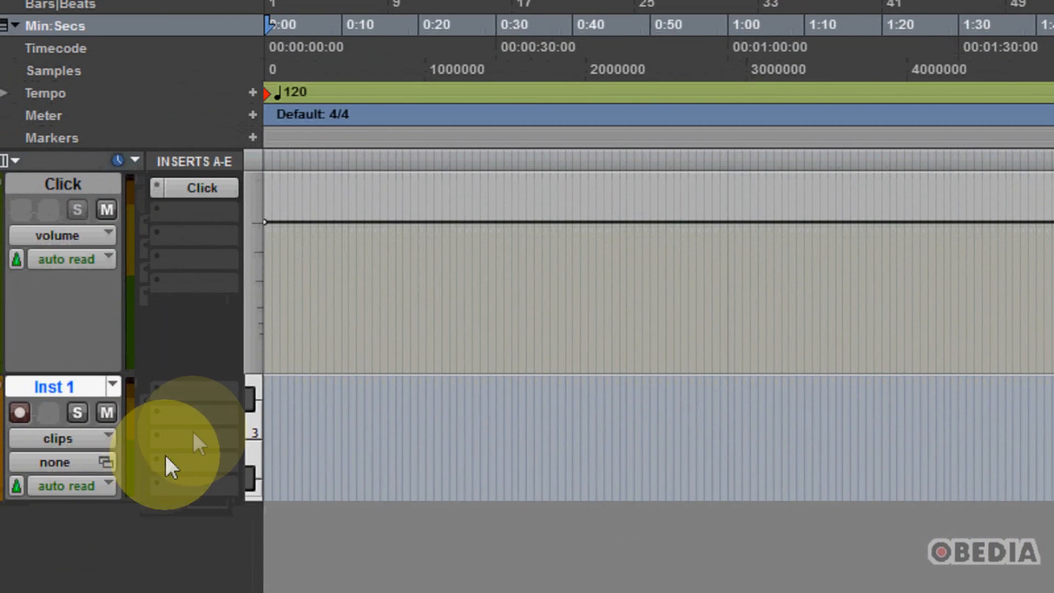
- Insert the FM8 (mono/stereo) instrument plug-in in the first insert slot of the Inst 1 track
left_click(193, 389)
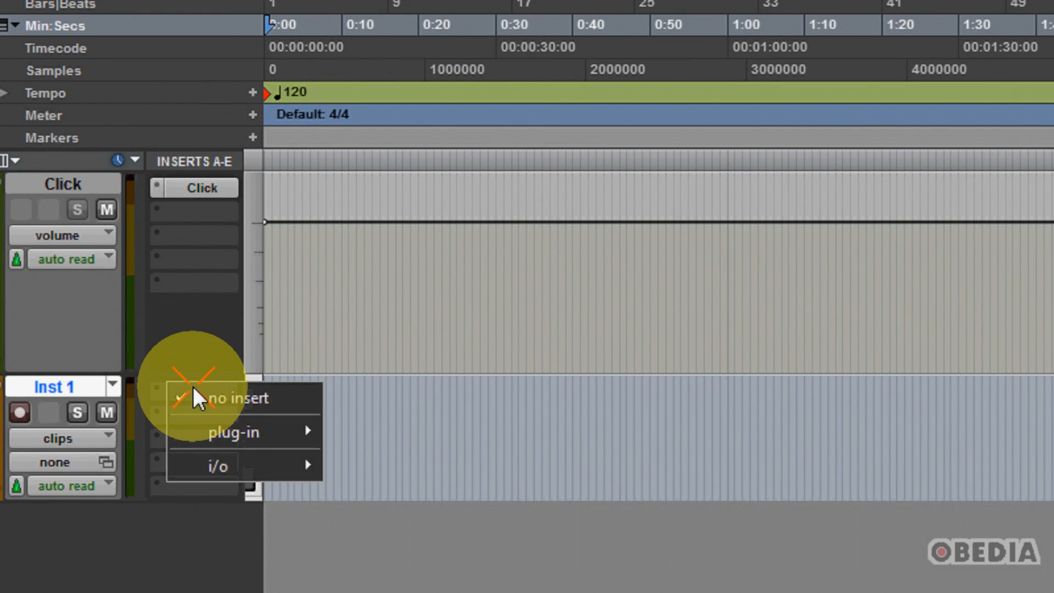
mouse_move(228, 434)
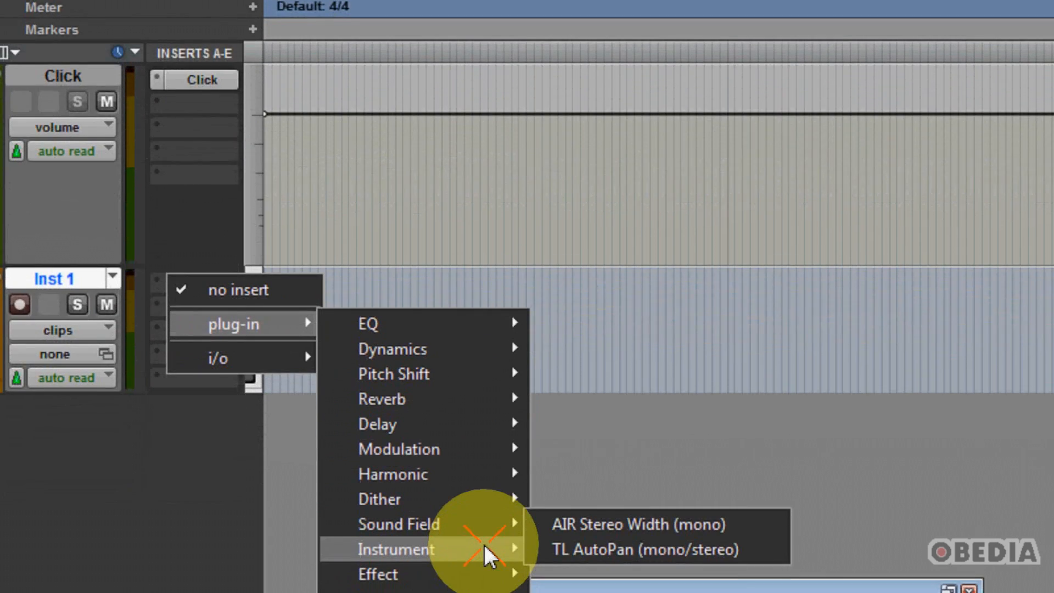
mouse_move(485, 548)
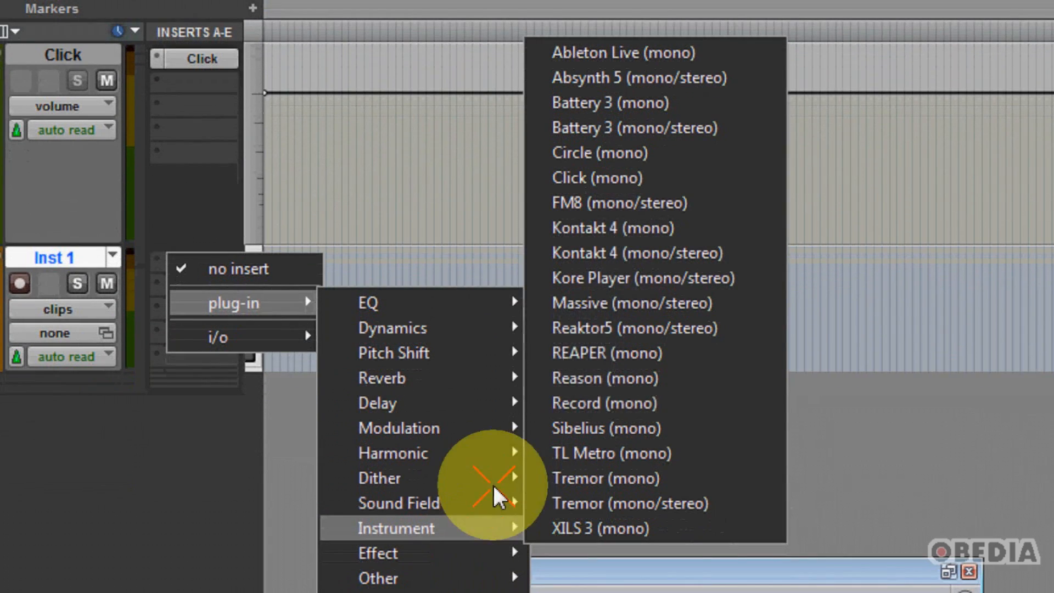
left_click(664, 211)
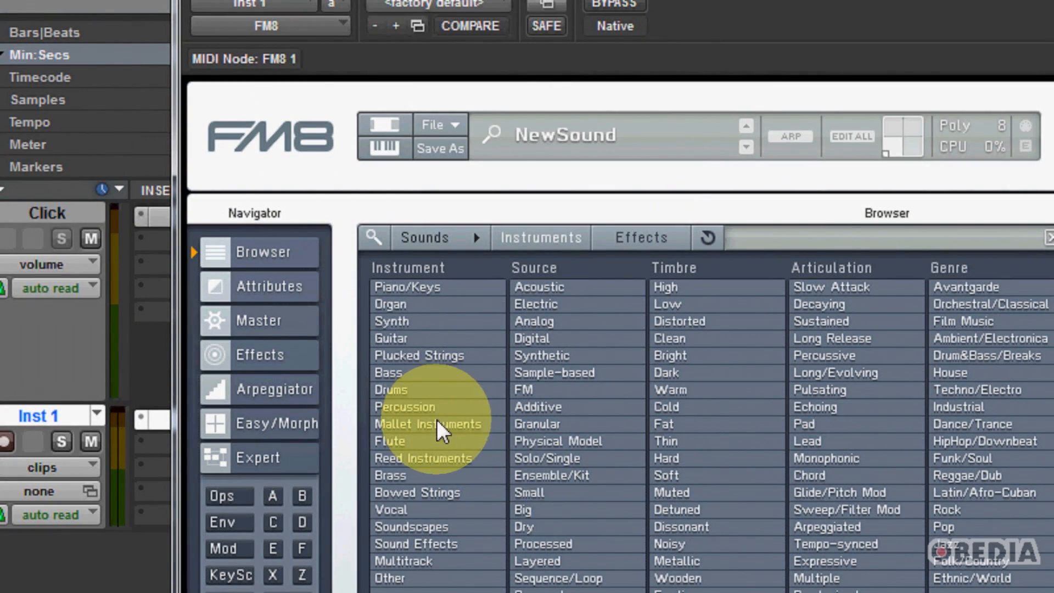
- Filter FM8's browser to Mallet Instruments with an Acoustic source, load the first listed sound and close the plug-in
left_click(419, 424)
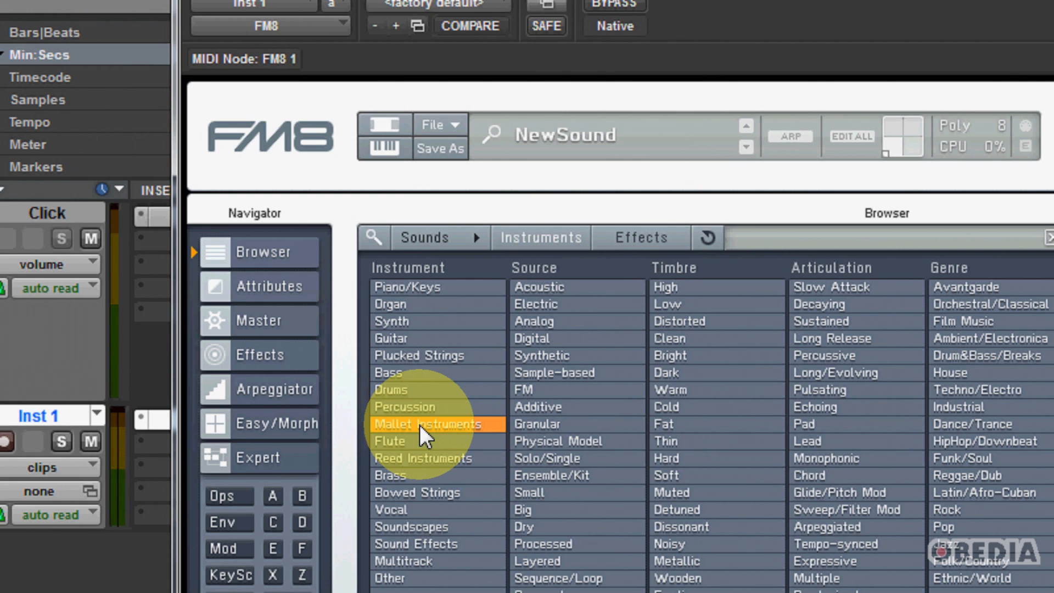
left_click(566, 304)
left_click(539, 322)
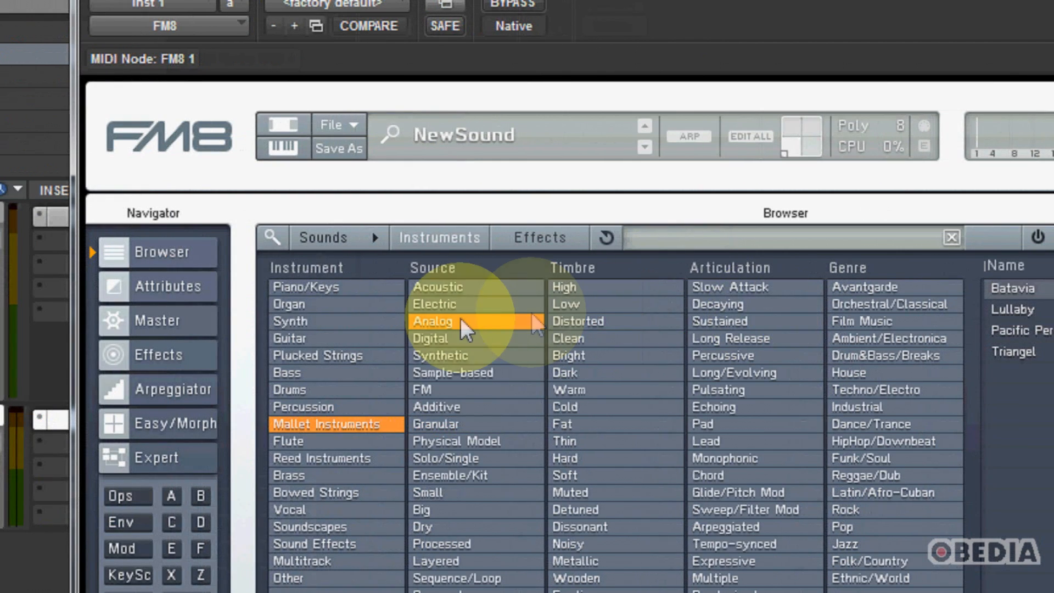
left_click(562, 320)
left_click(451, 291)
left_click(1006, 291)
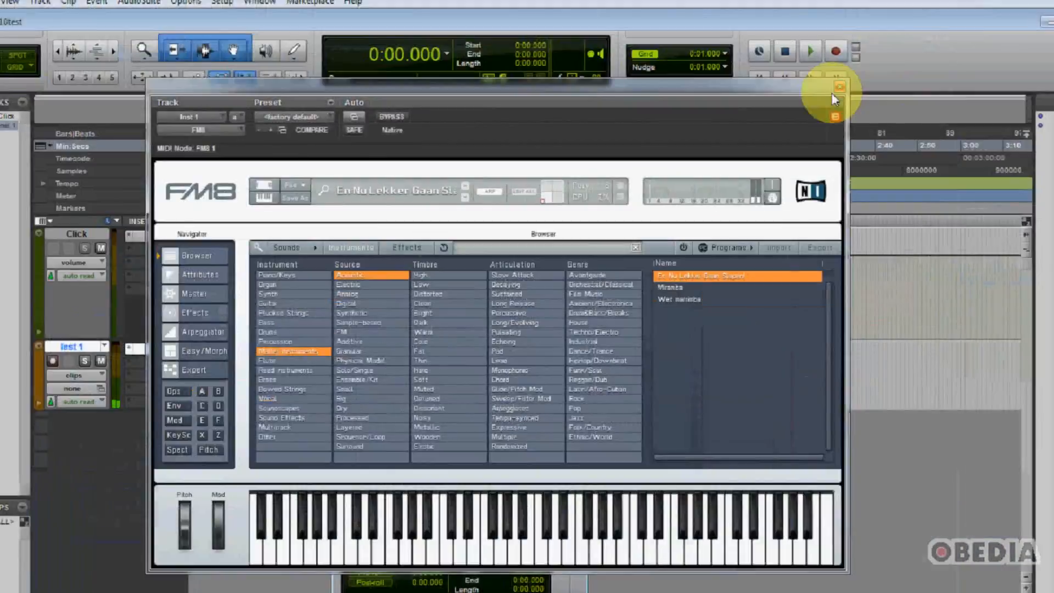
left_click(835, 90)
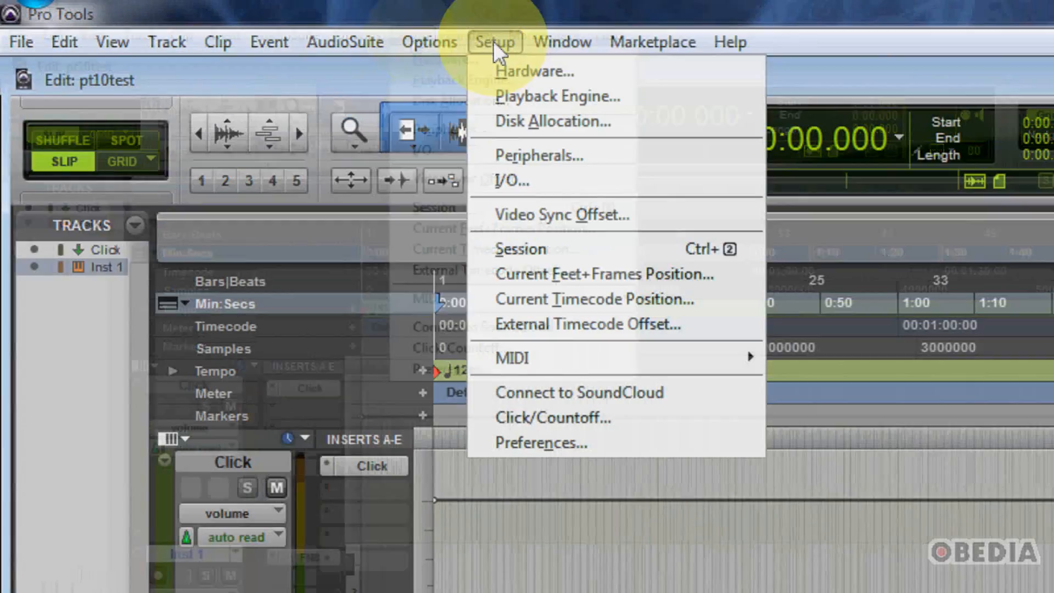
- Set the Click/Countoff output to FM8 1, channel-1, and confirm the options
left_click(579, 415)
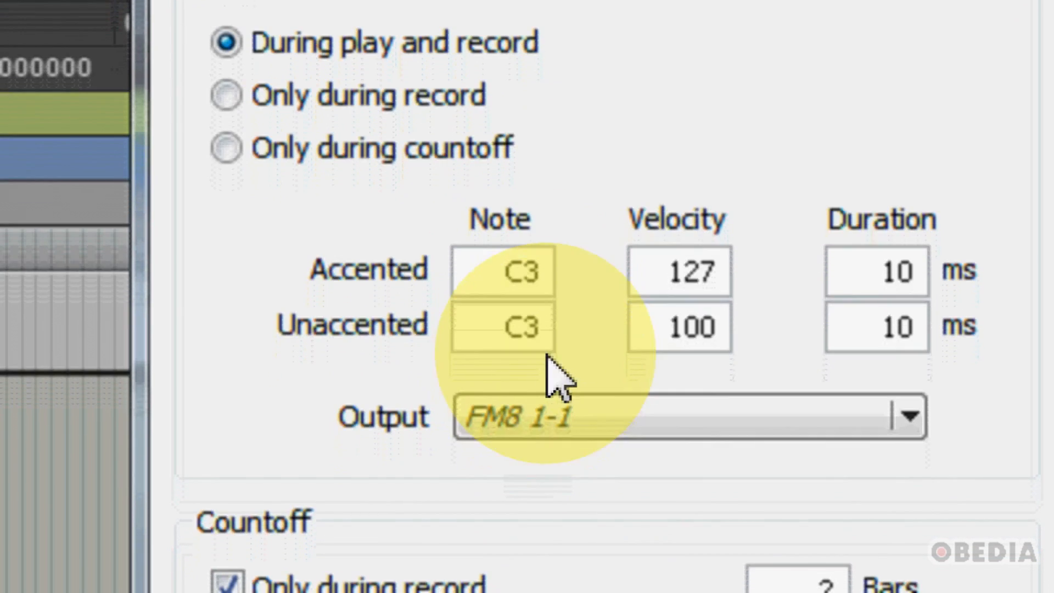
left_click(689, 266)
left_click(890, 271)
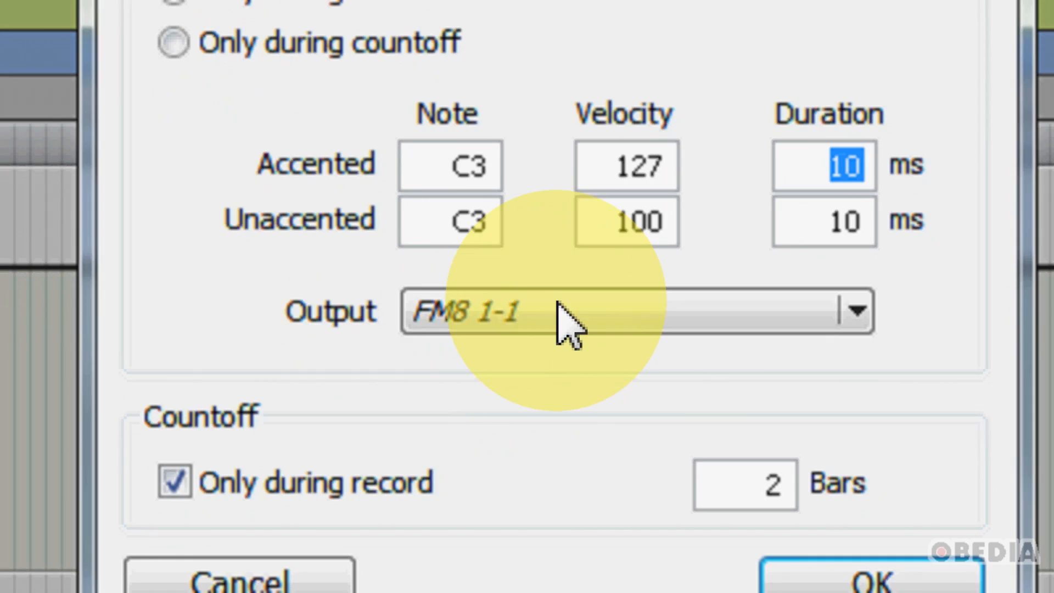
left_click(558, 308)
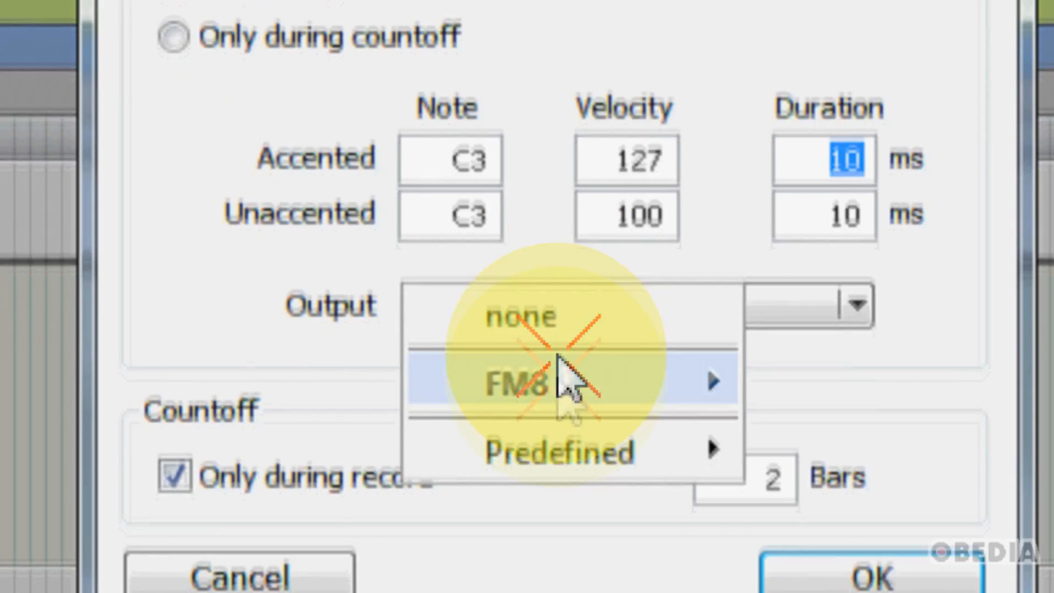
mouse_move(561, 458)
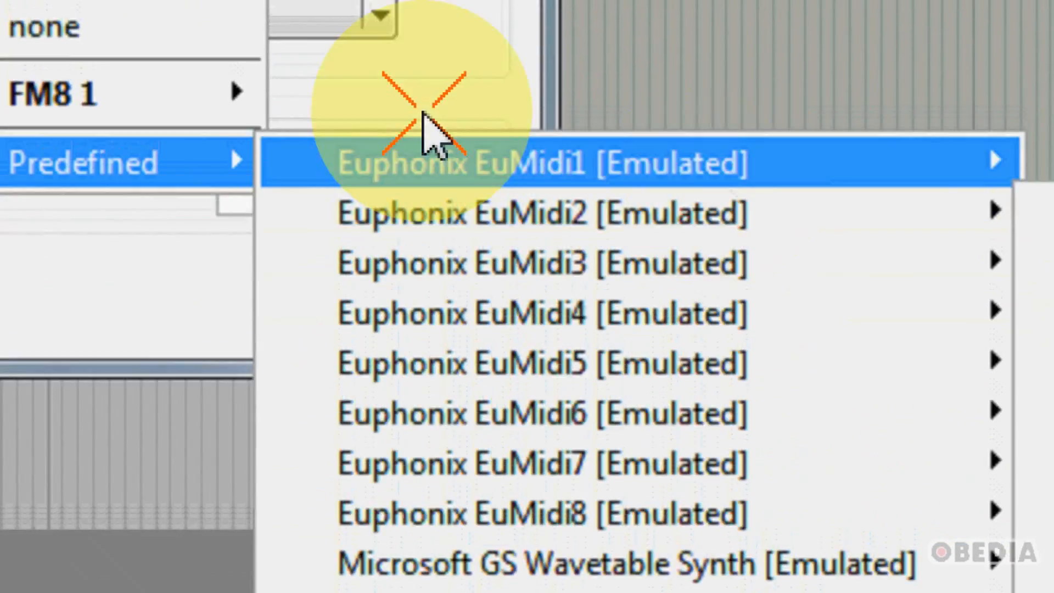
mouse_move(154, 102)
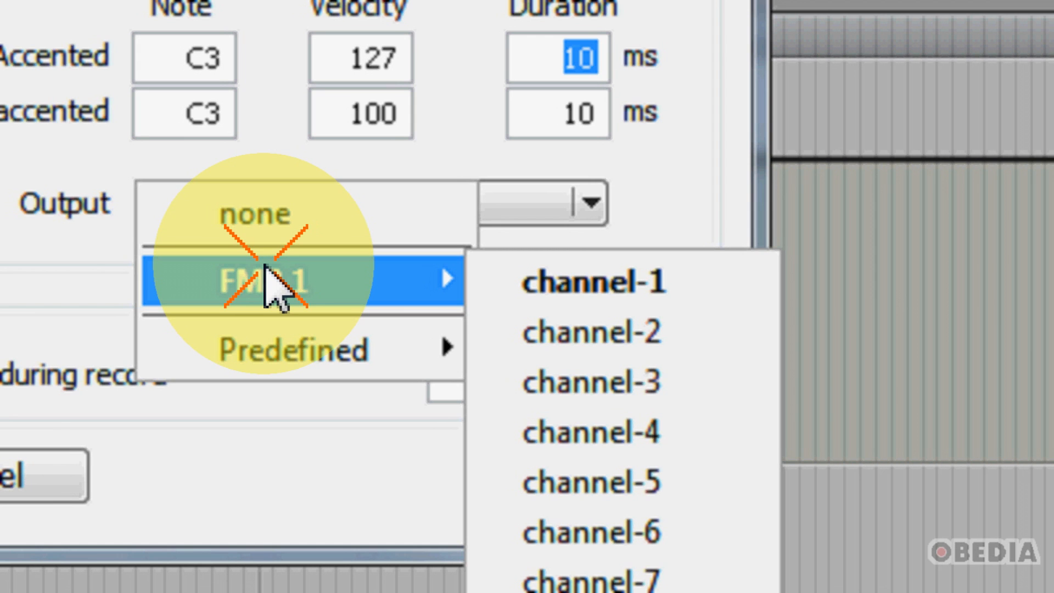
left_click(586, 298)
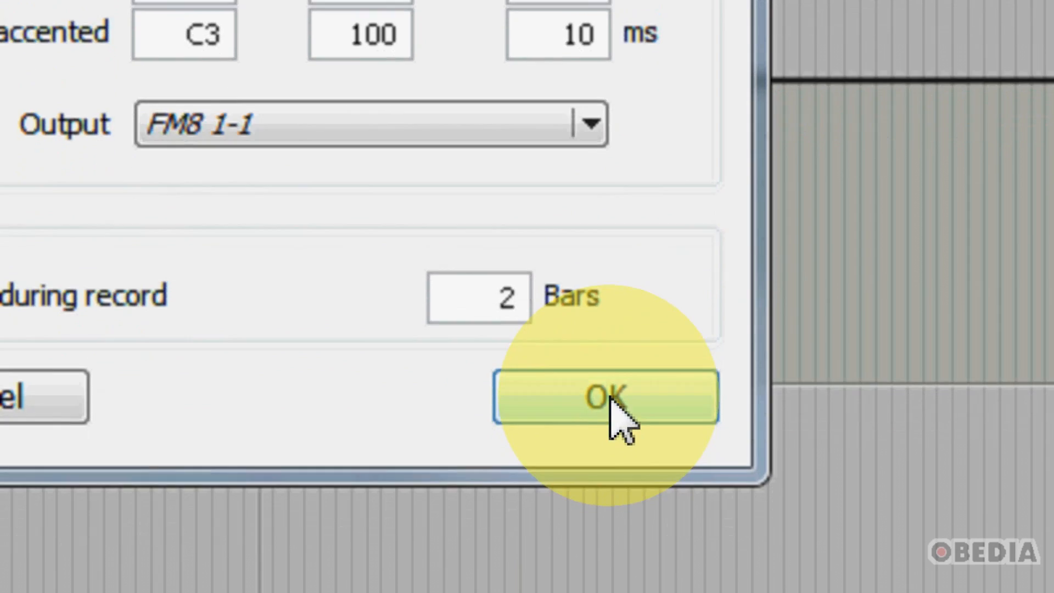
left_click(608, 398)
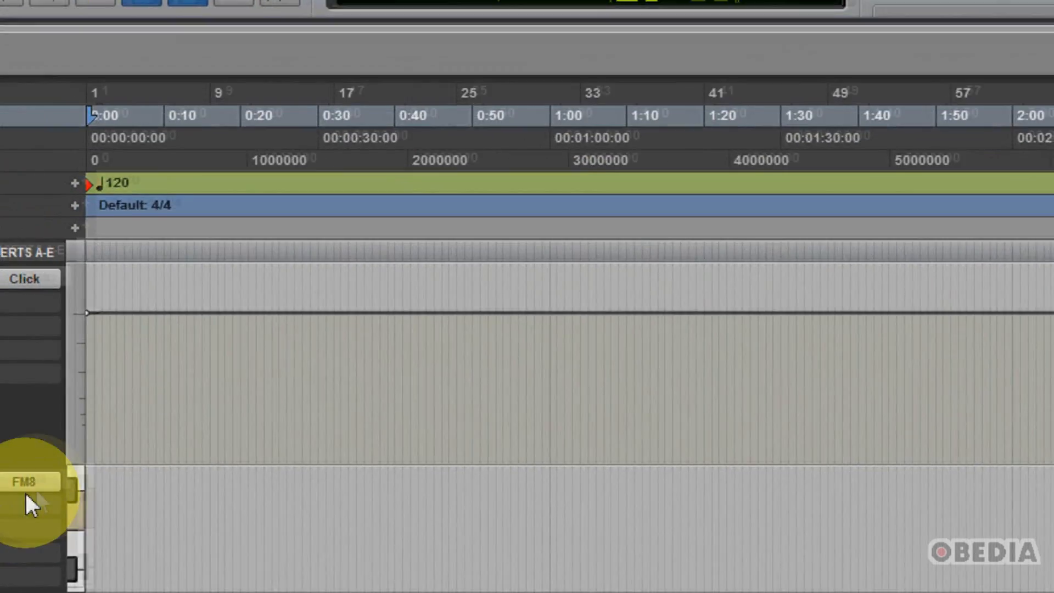
- Reopen FM8 on the Inst 1 track and play the session to hear the click through it
left_click(27, 488)
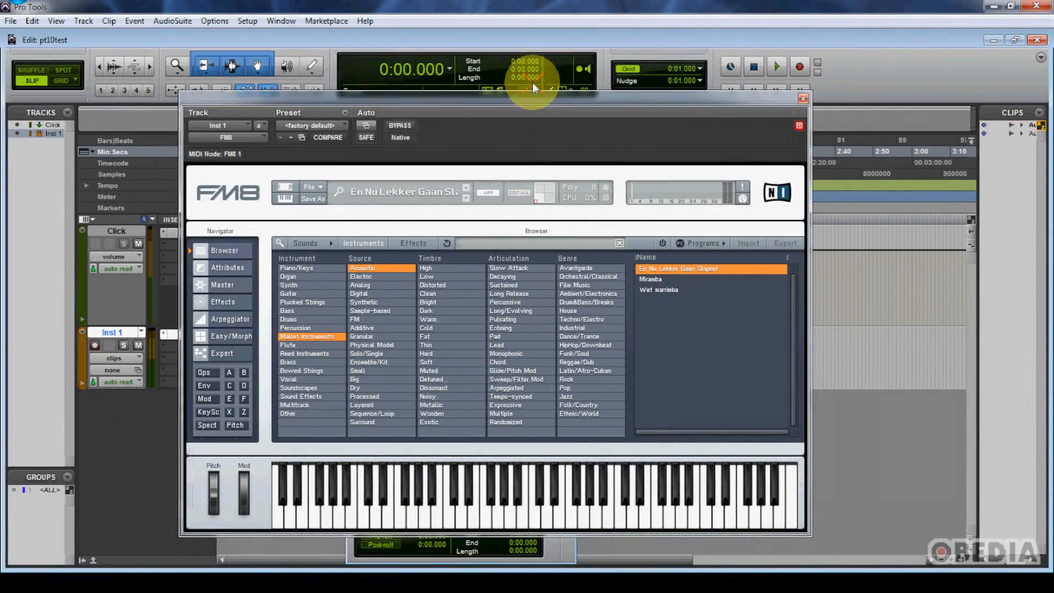
left_click_drag(532, 84, 549, 50)
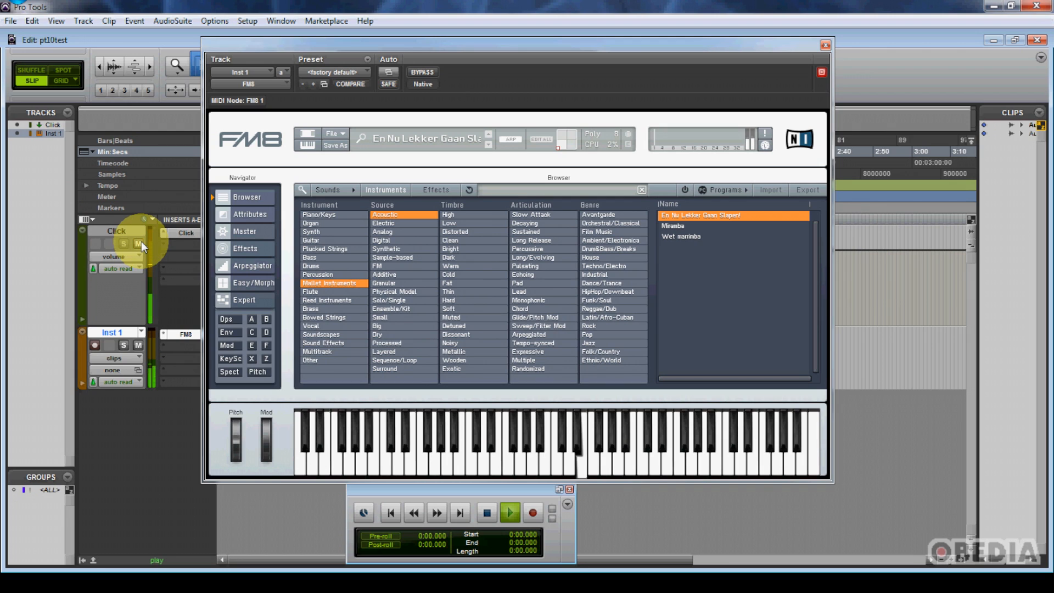
key("space")
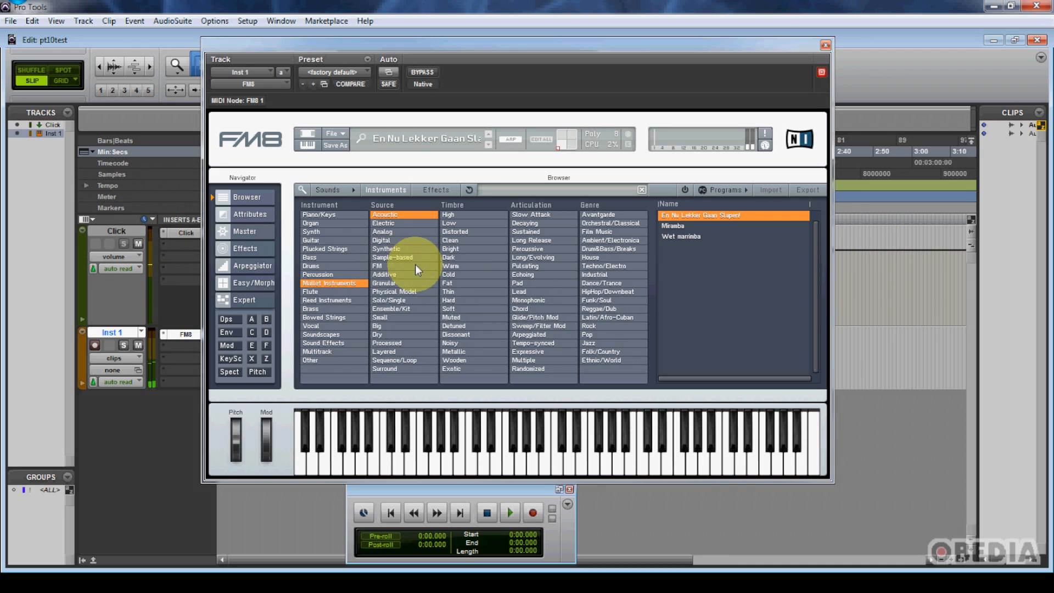
- Switch FM8's source filter to Analog, load the Batavia sound, audition a note and play the session
left_click(390, 222, "ctrl")
left_click(383, 223)
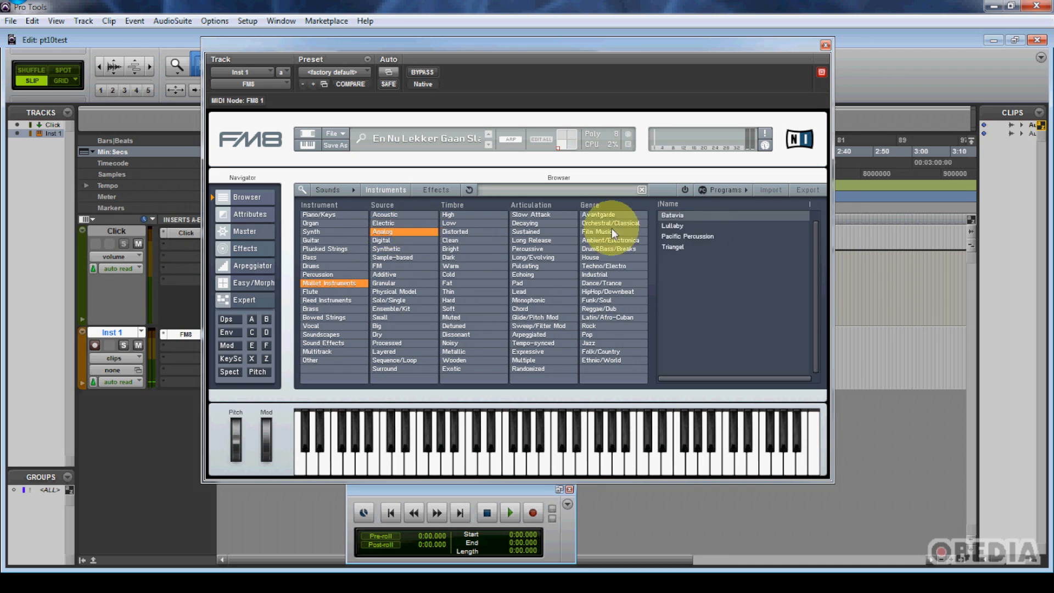
left_click(685, 217)
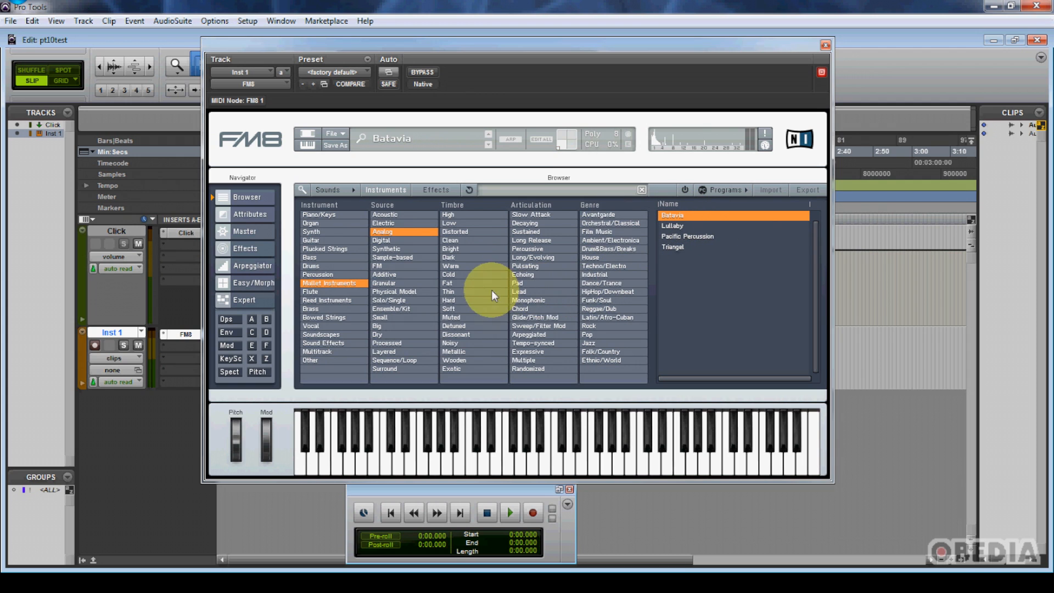
left_click(448, 423)
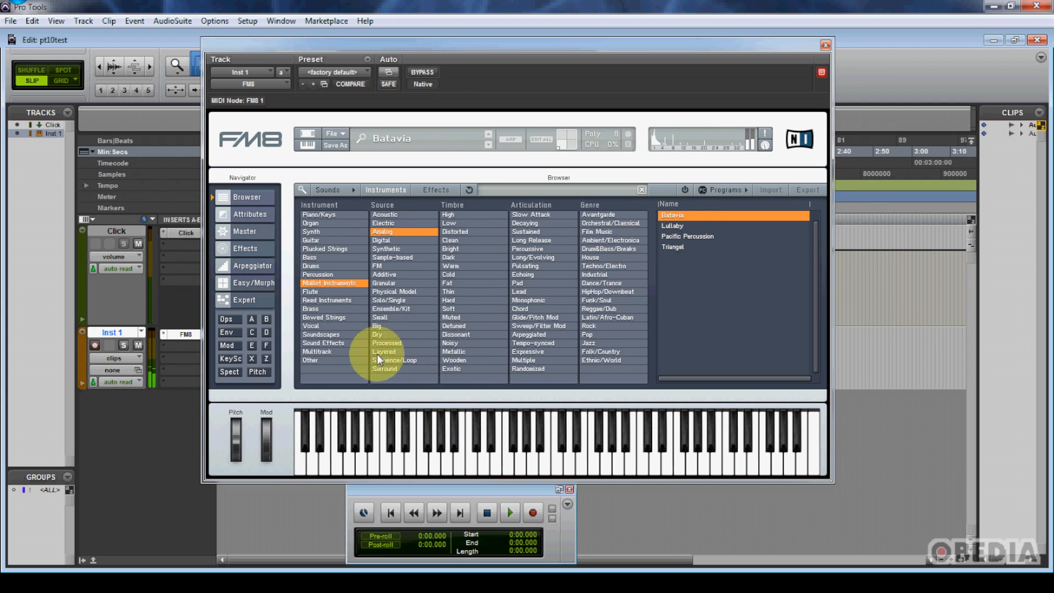
left_click(510, 513)
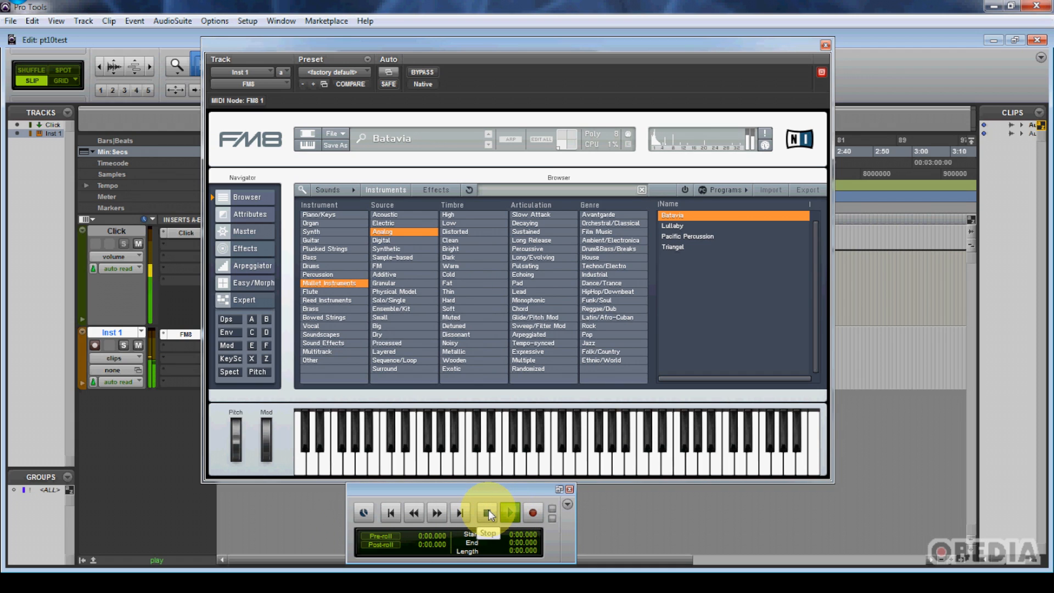
- Stop playback, move FM8 out of the way and bring up the Mix window over the Edit window
left_click(488, 512)
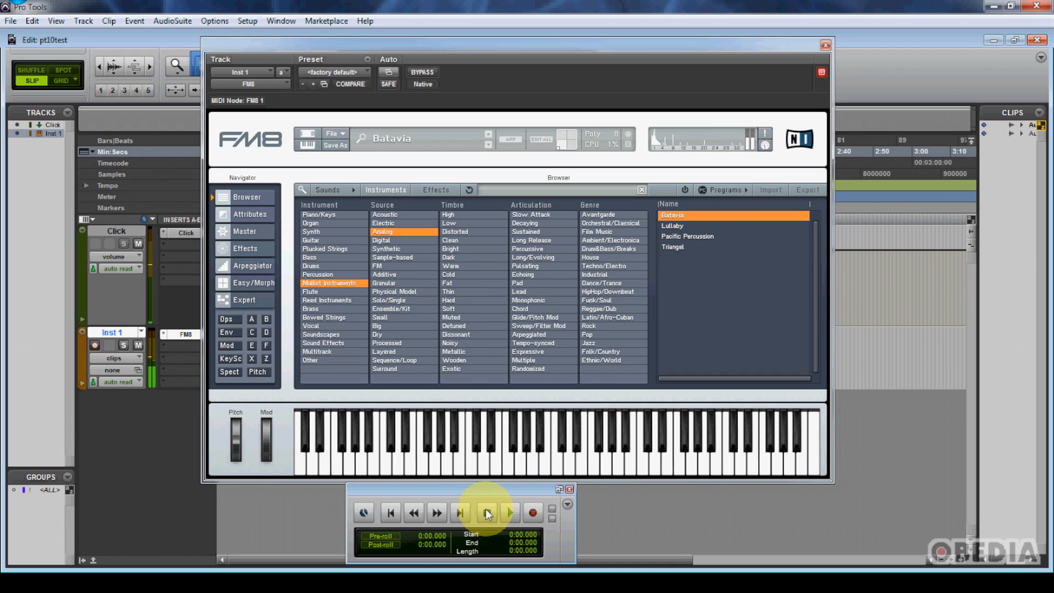
left_click_drag(360, 44, 391, 36)
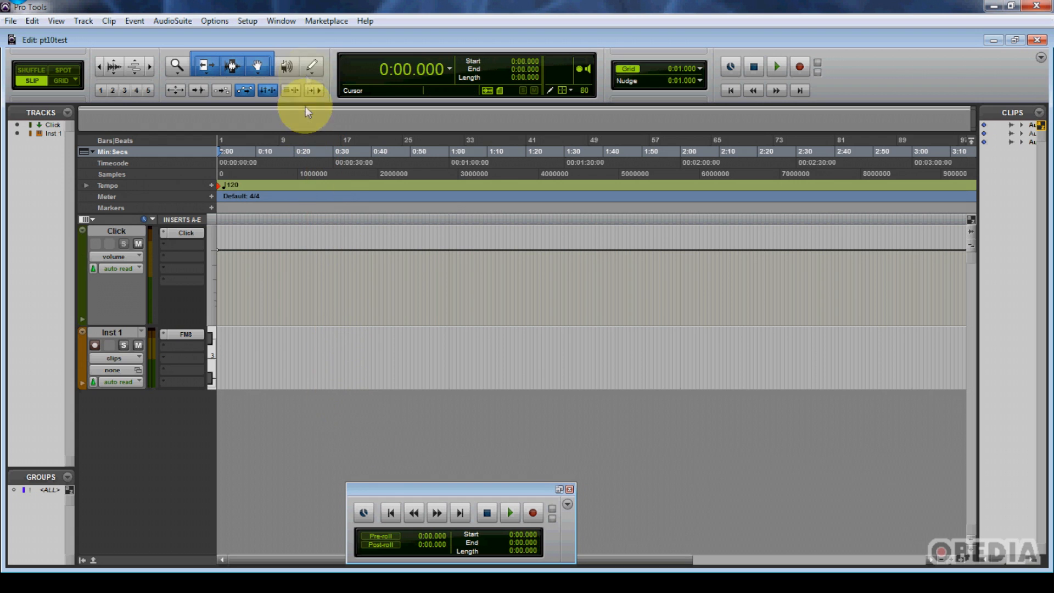
left_click(290, 22)
left_click(302, 90)
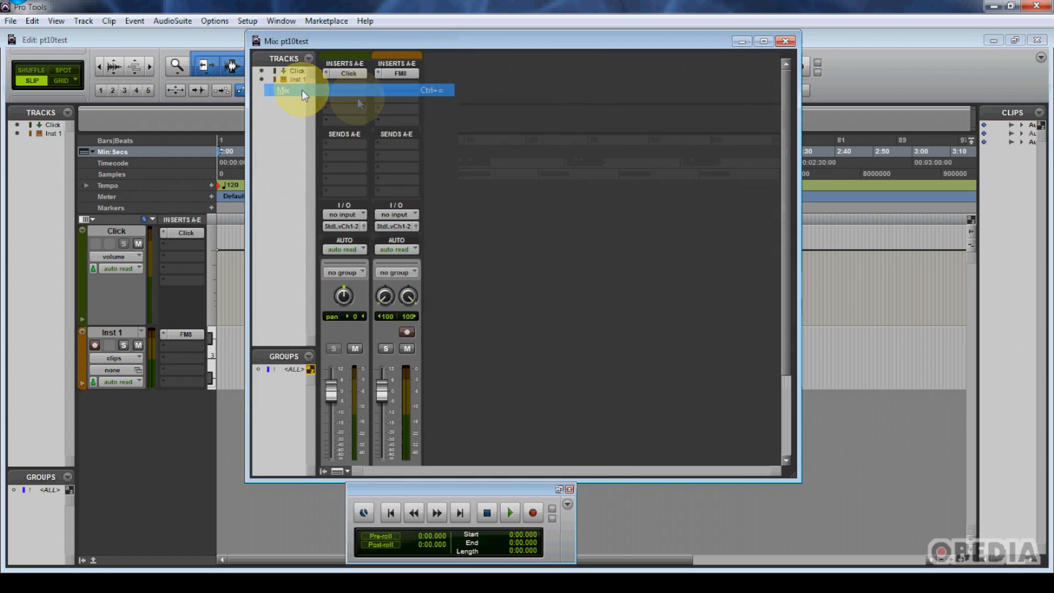
left_click_drag(433, 41, 380, 40)
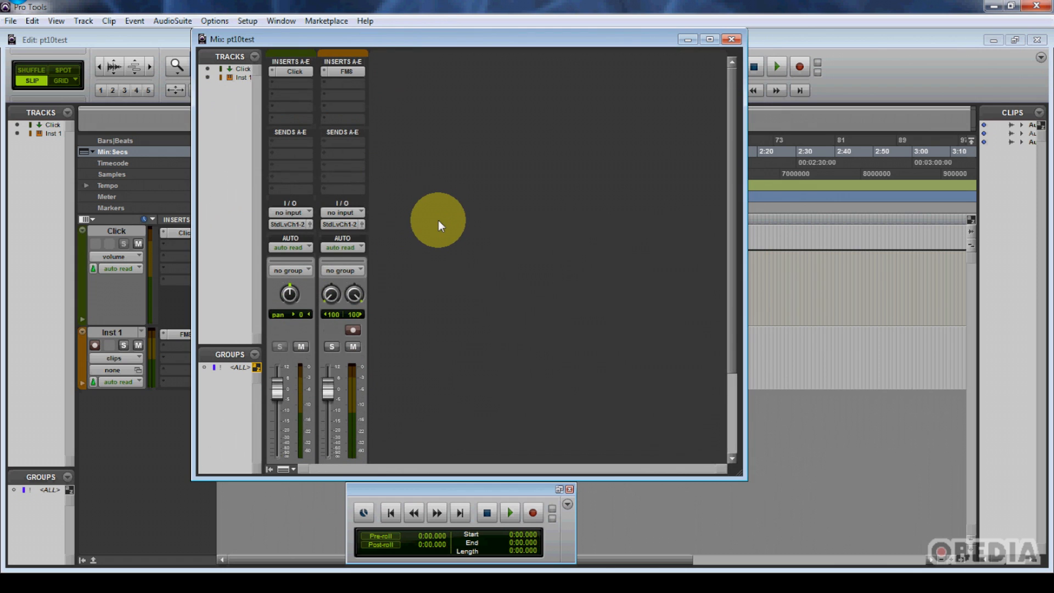
- Route the Inst 1 track's audio output to the stereo Audio 1 bus
scroll(438, 219, "down", 2)
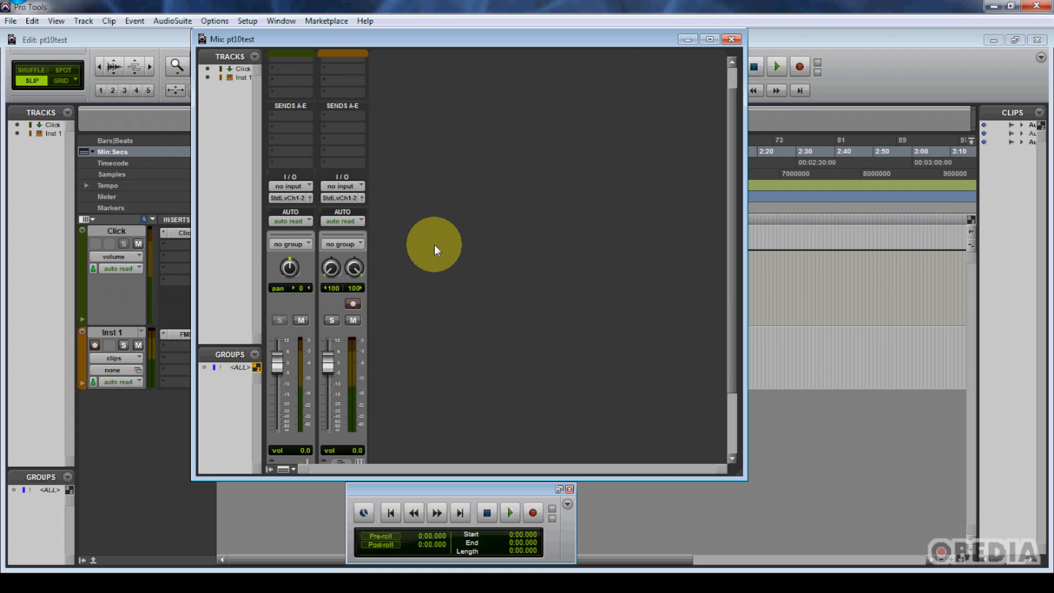
scroll(423, 242, "up", 2)
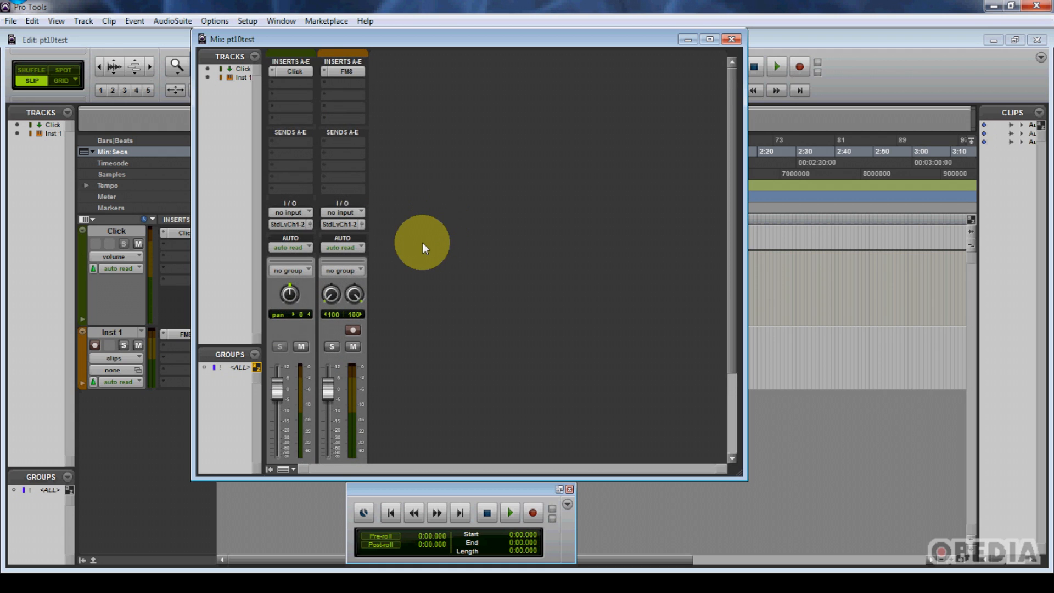
scroll(408, 230, "down", 2)
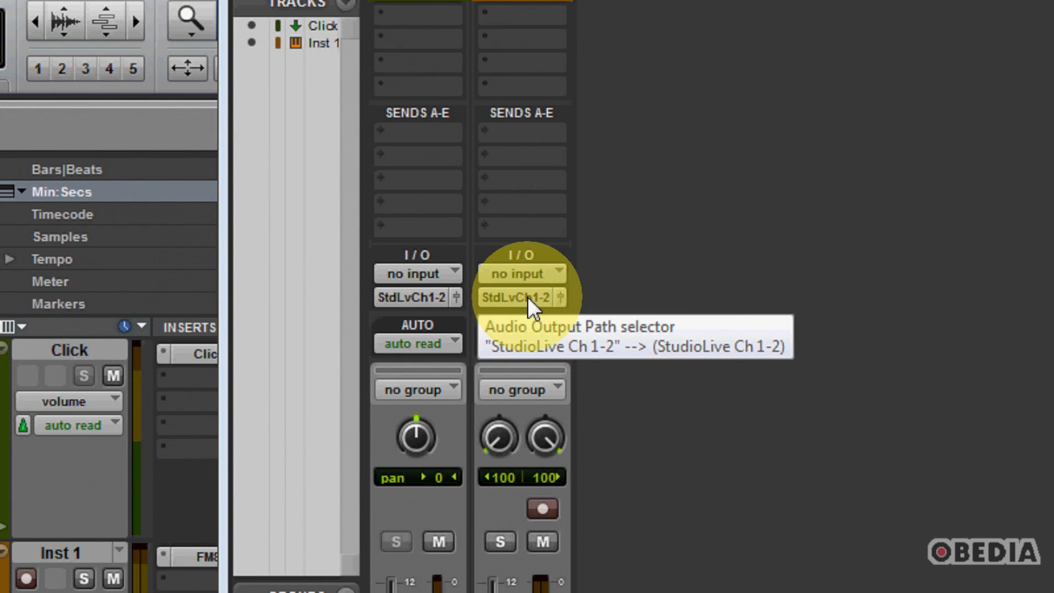
left_click(528, 297)
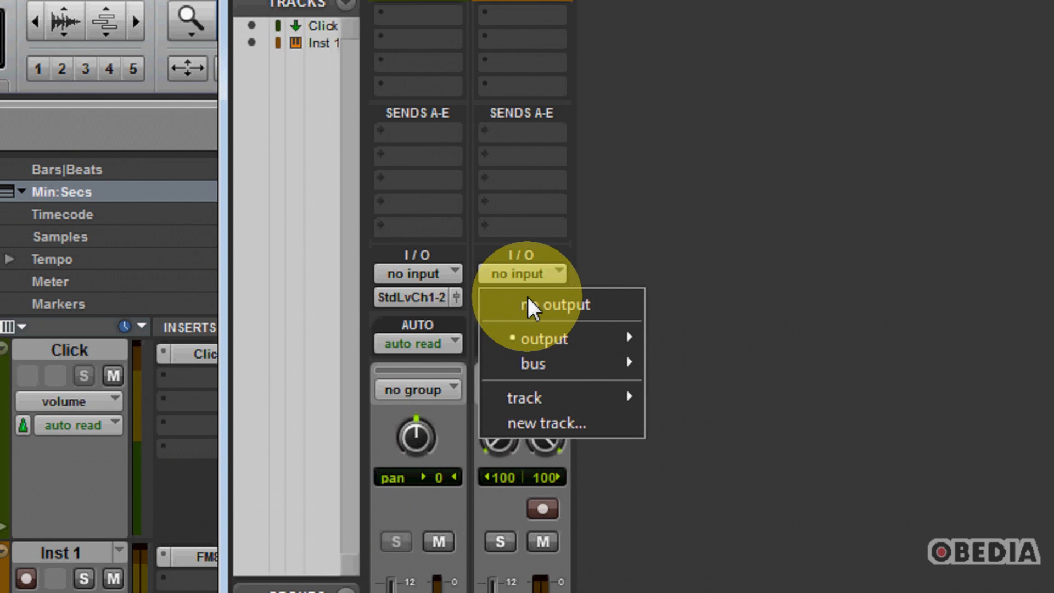
mouse_move(554, 363)
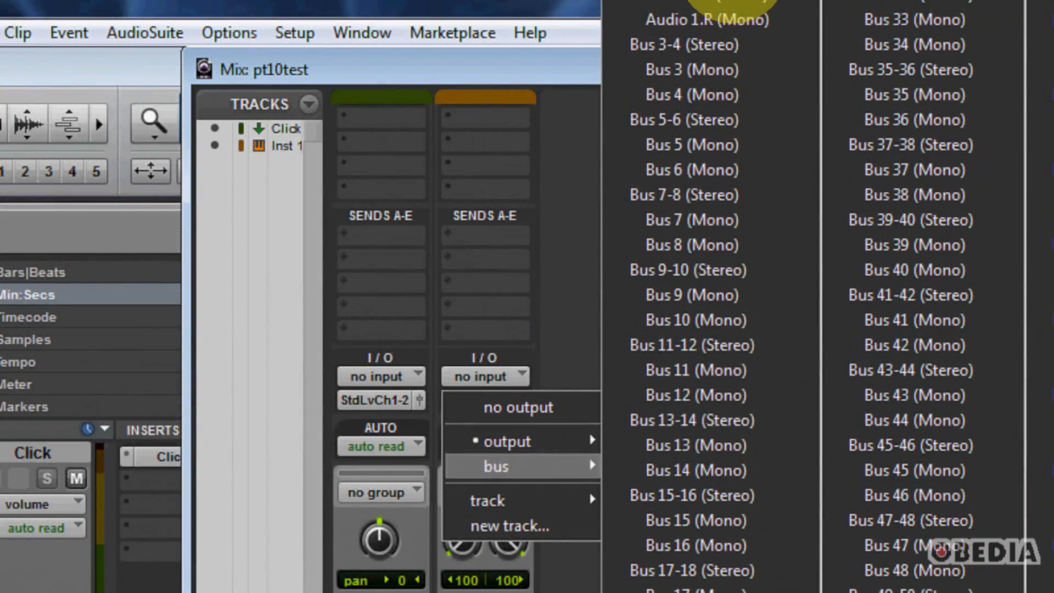
left_click(733, 0)
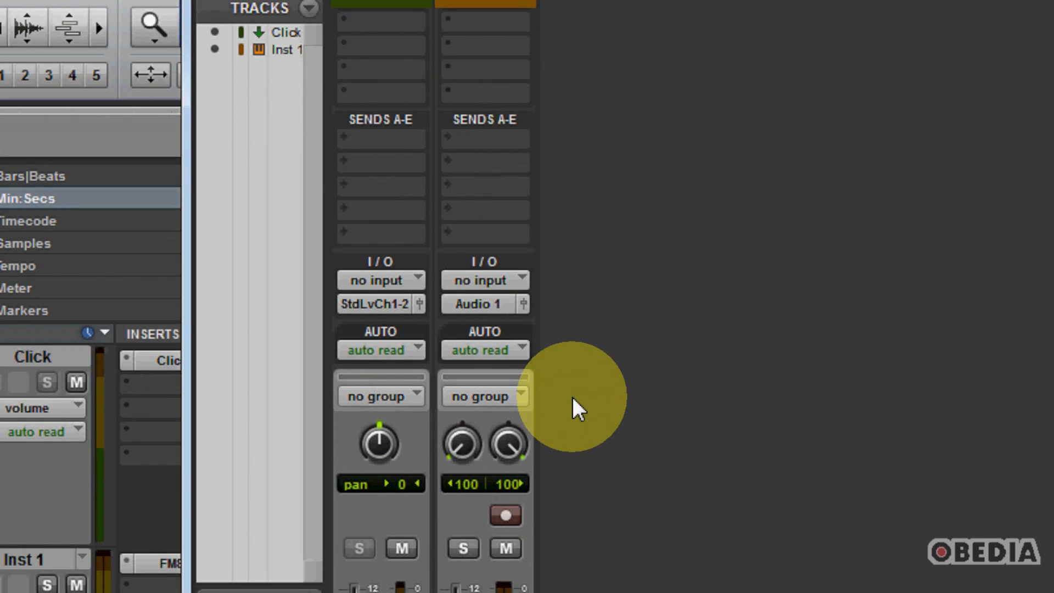
- Set the Inst 1 volume to -0.3 in its output window and close that window
left_click(524, 305)
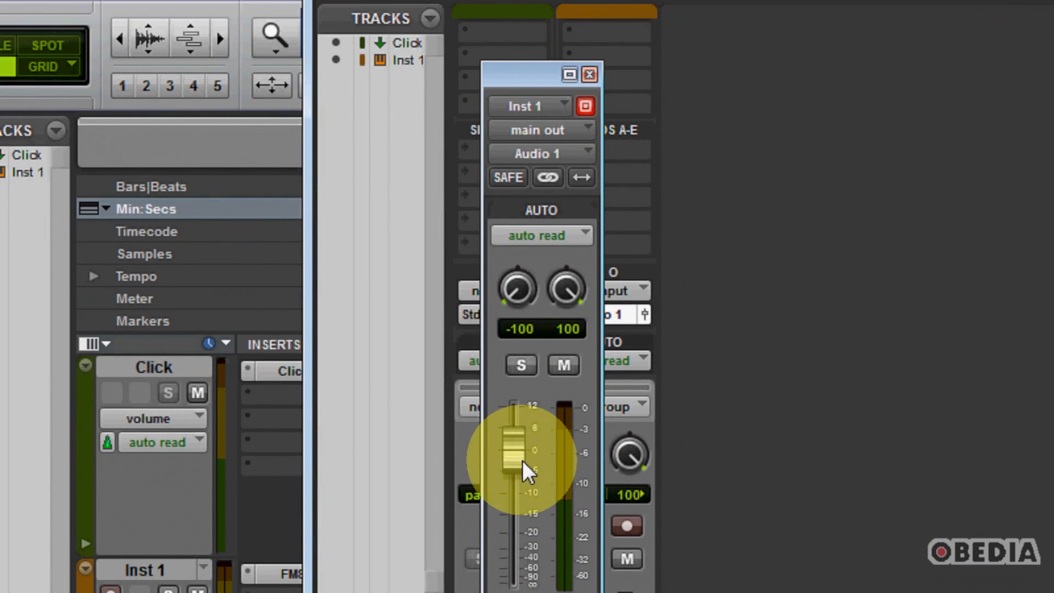
left_click_drag(520, 464, 519, 464)
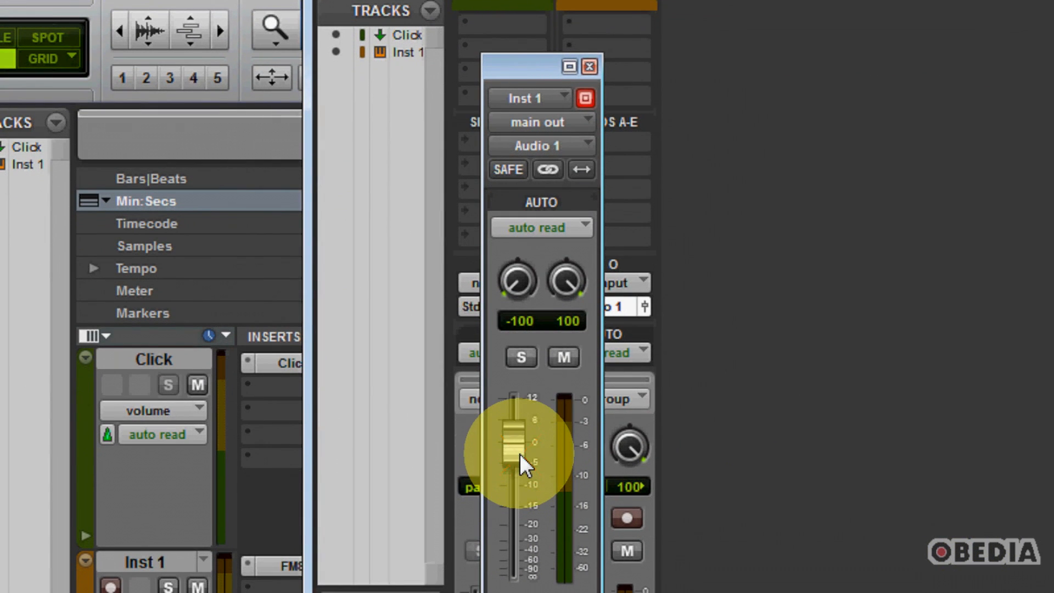
left_click(589, 81)
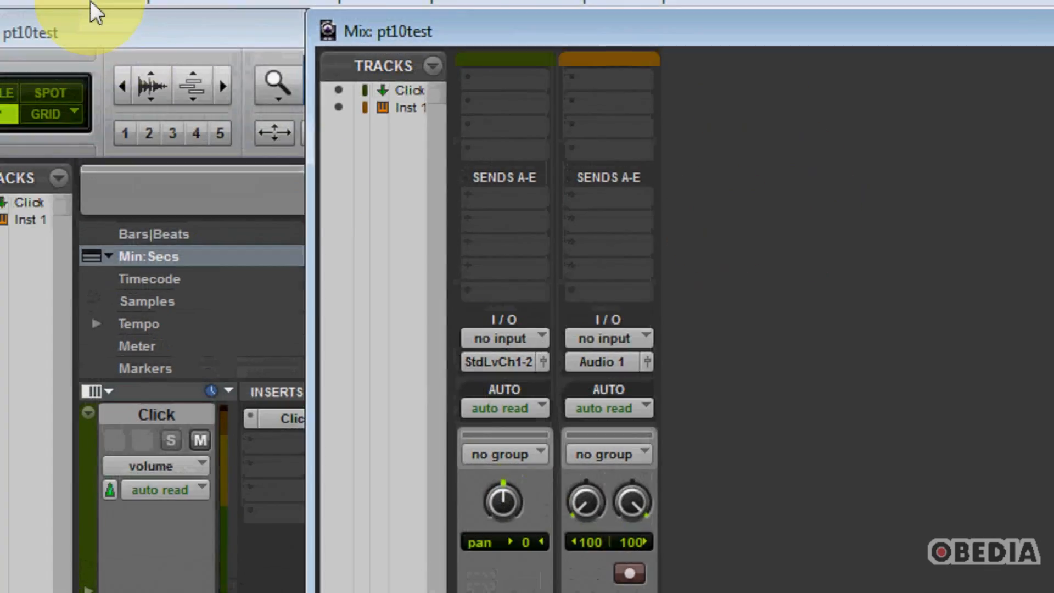
- Create one new stereo audio track with a Samples timebase
left_click(95, 6)
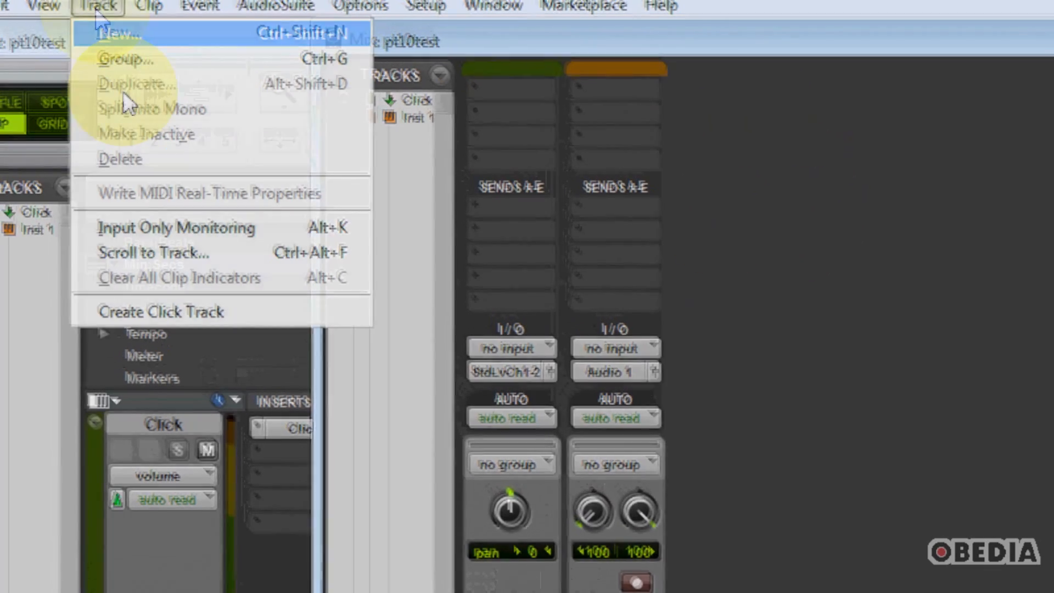
left_click(165, 43)
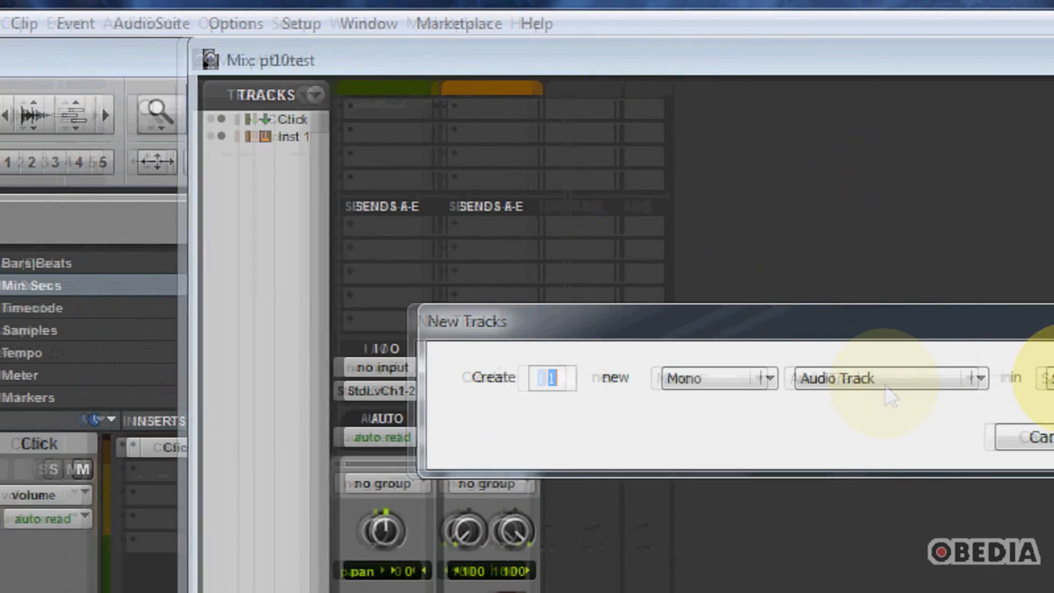
left_click(839, 379)
left_click(853, 409)
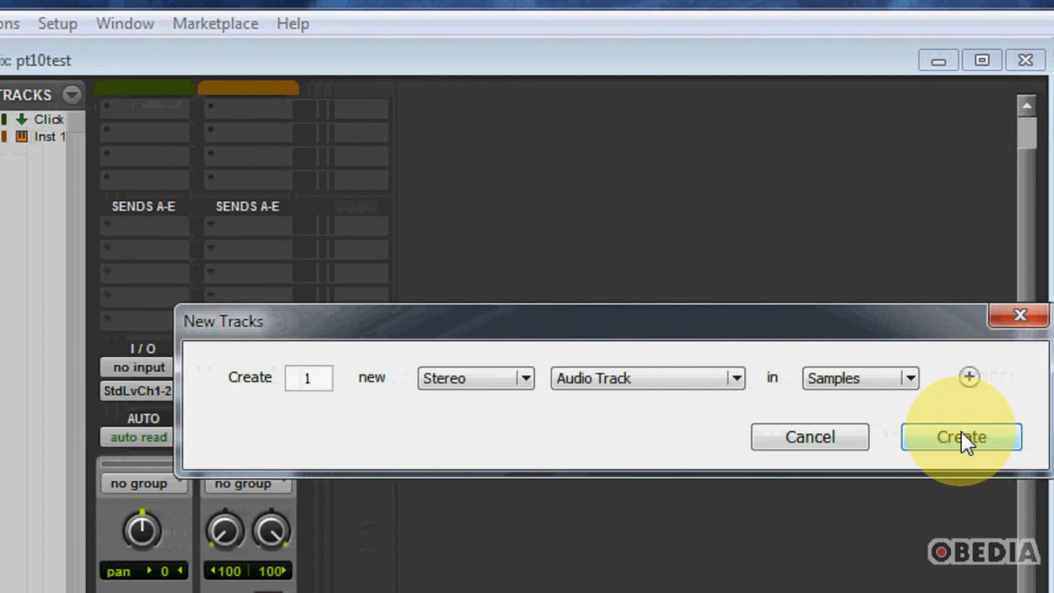
left_click(965, 439)
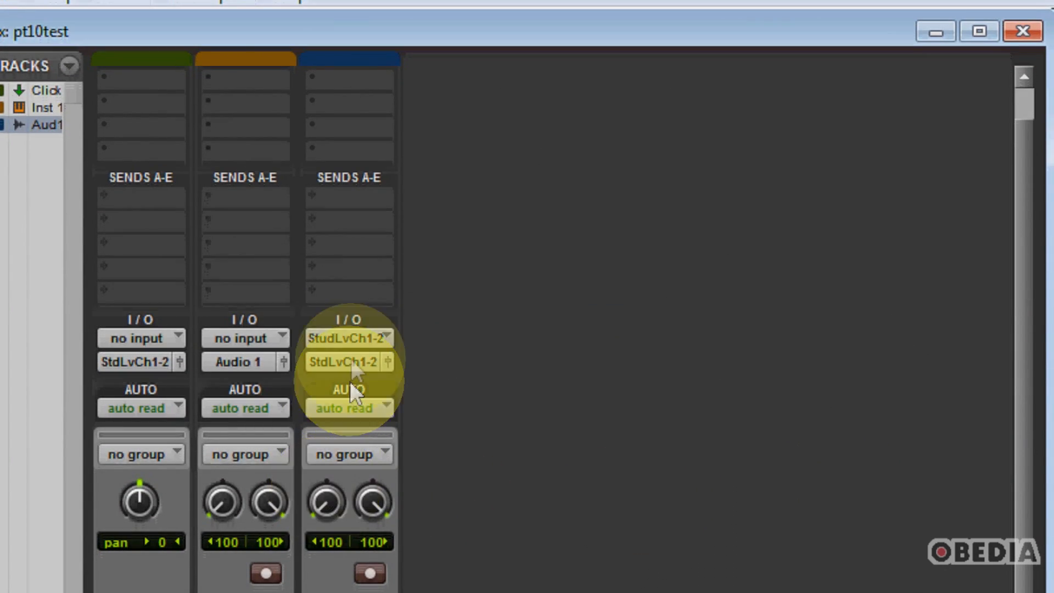
- Set the new audio track's input to the Audio 1 bus
left_click(351, 341)
mouse_move(361, 377)
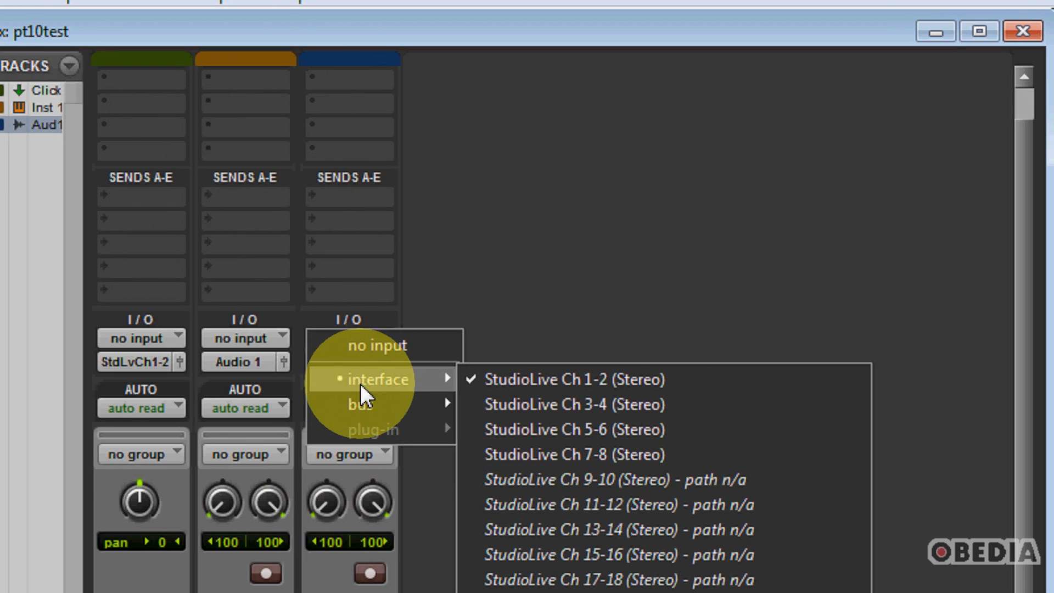
mouse_move(366, 398)
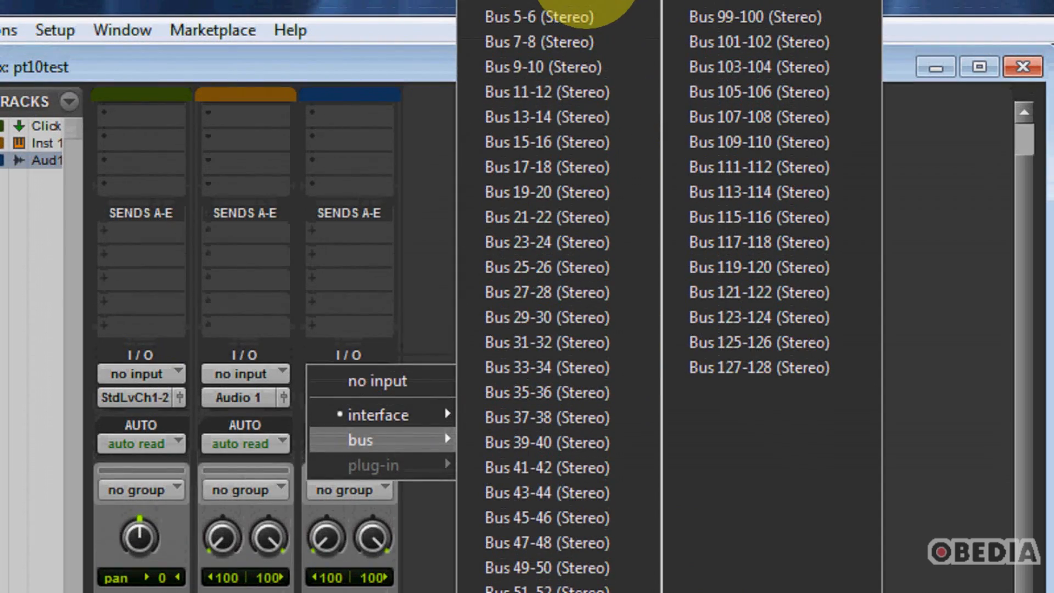
left_click(586, 0)
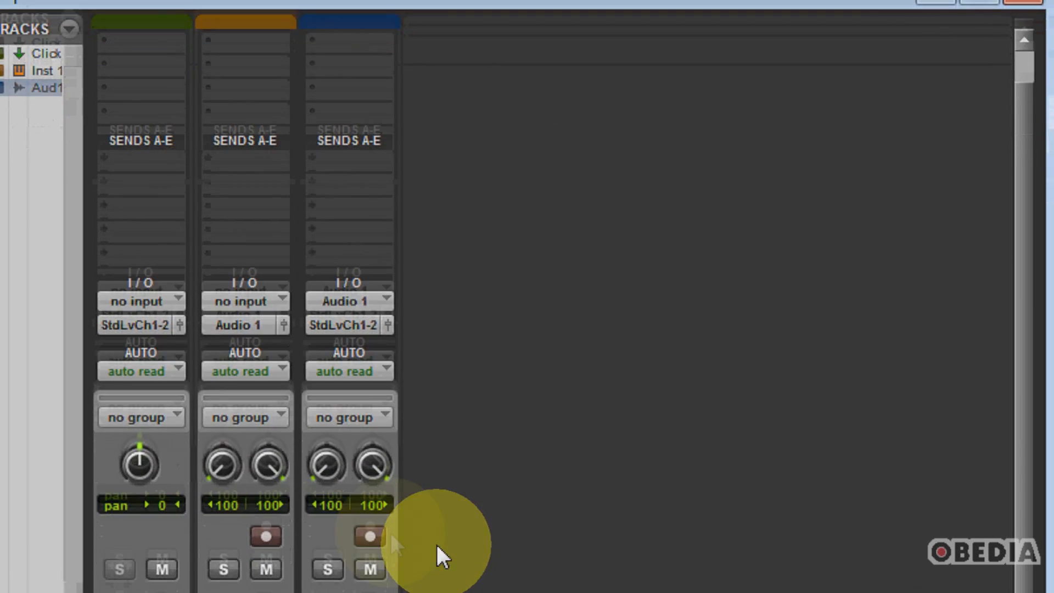
- Record-enable the Audio 1 track and record the FM8 click onto it from the session start
left_click(369, 537)
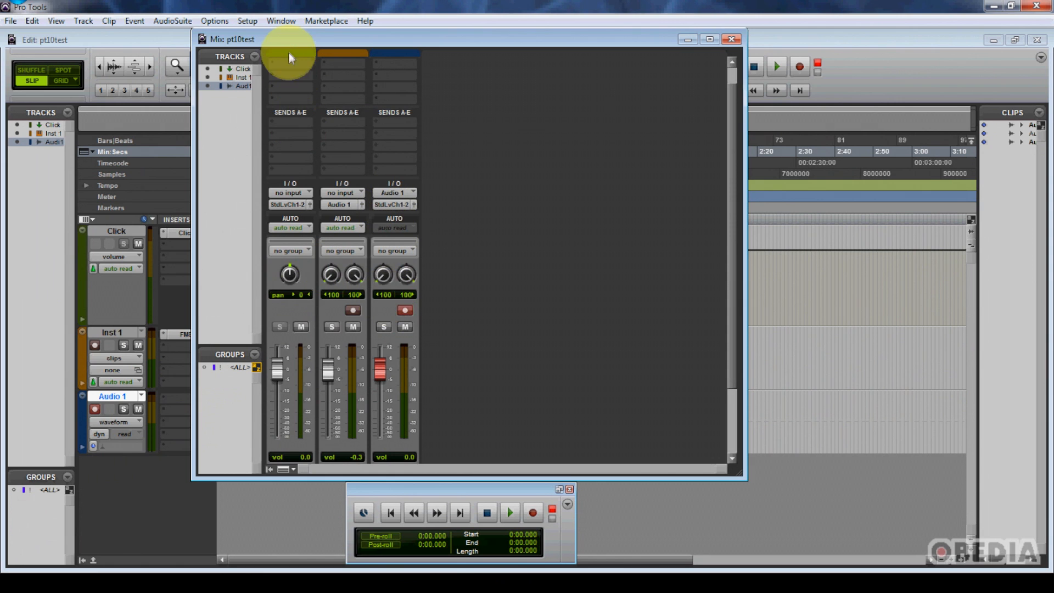
left_click_drag(283, 43, 479, 45)
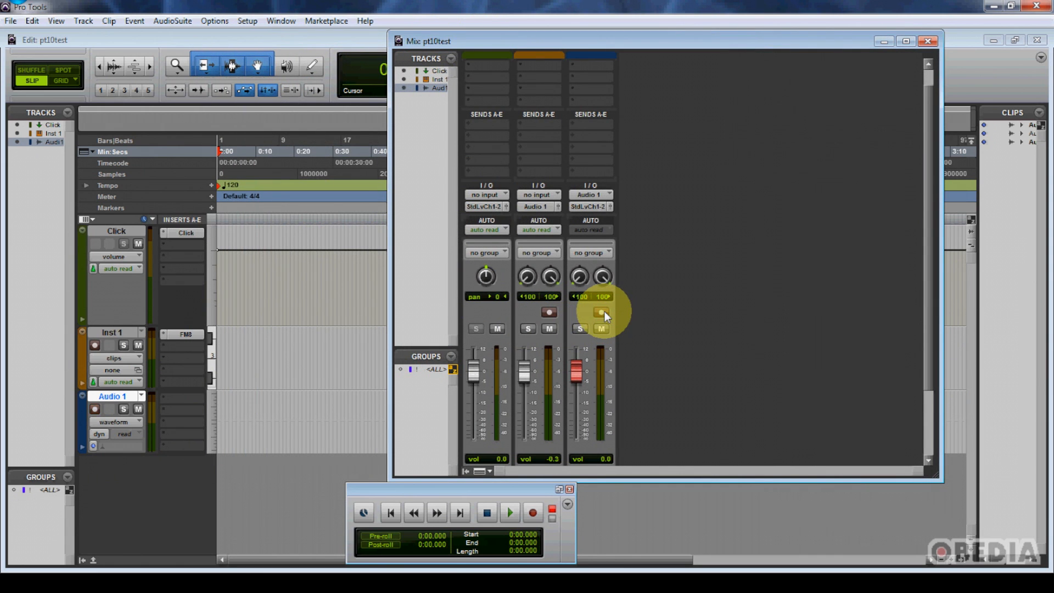
left_click(533, 513)
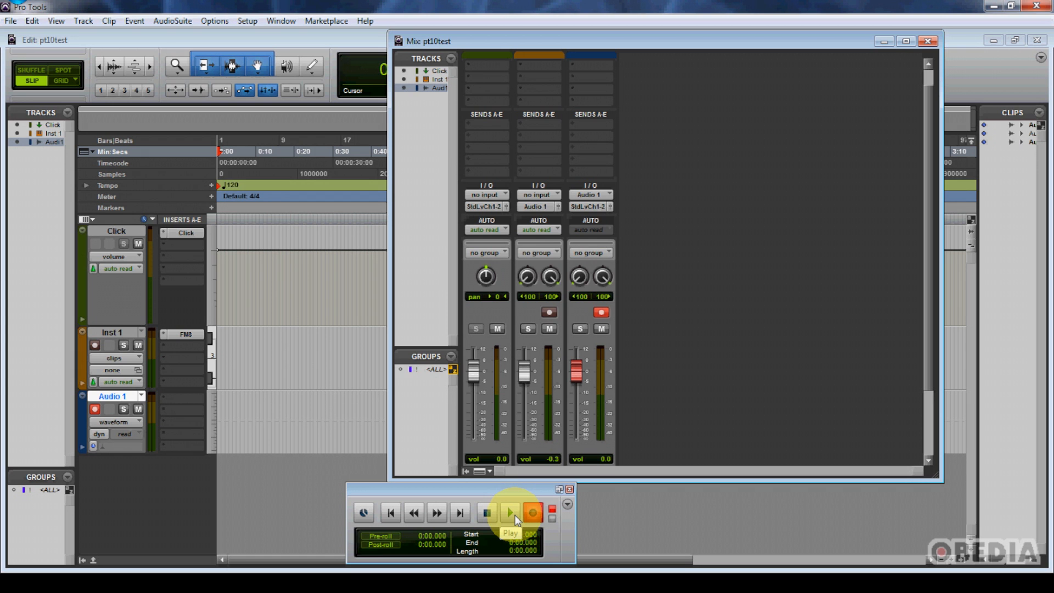
left_click(517, 520)
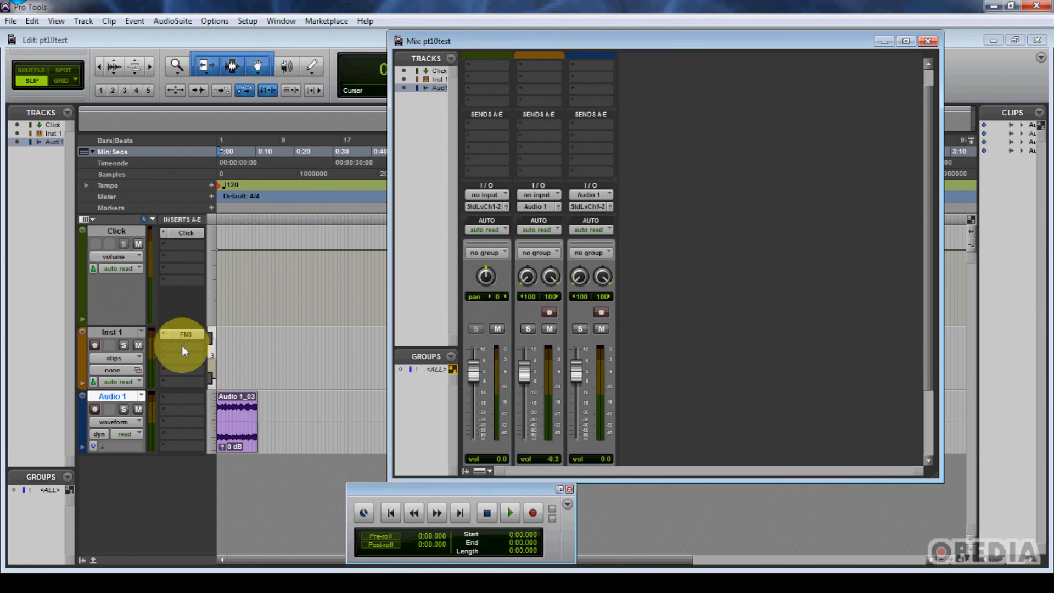
- Mute the Inst 1 and Click tracks and play back the recorded click on Audio 1
left_click(138, 345)
left_click(139, 243)
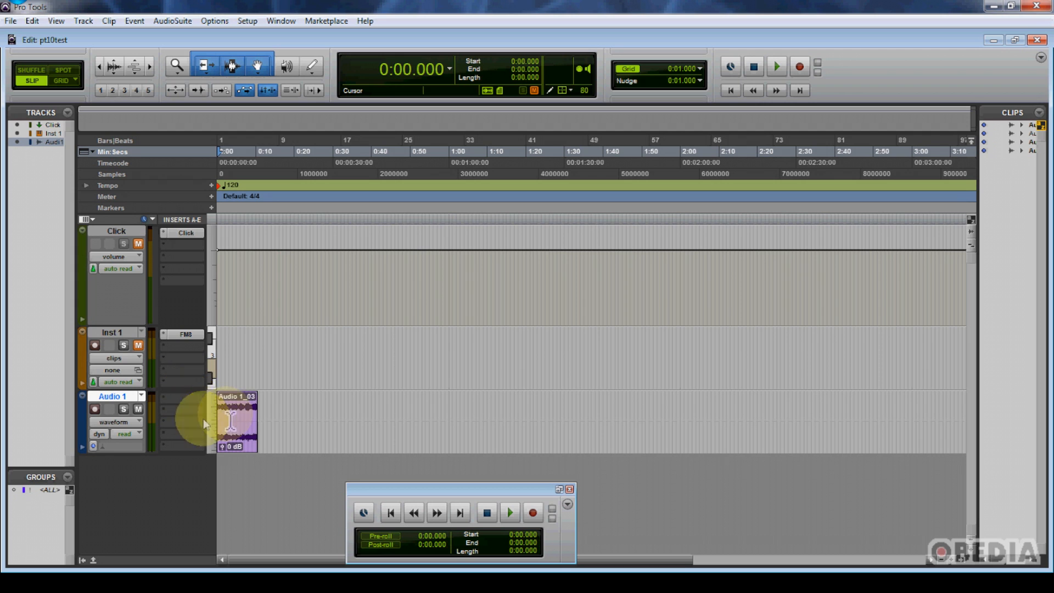
key("space")
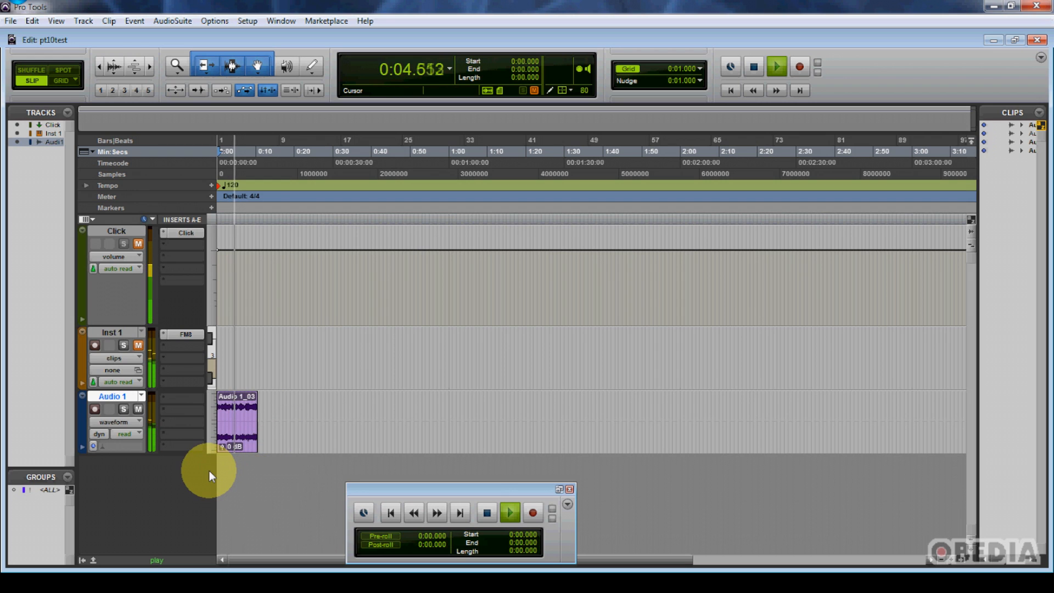
key("space")
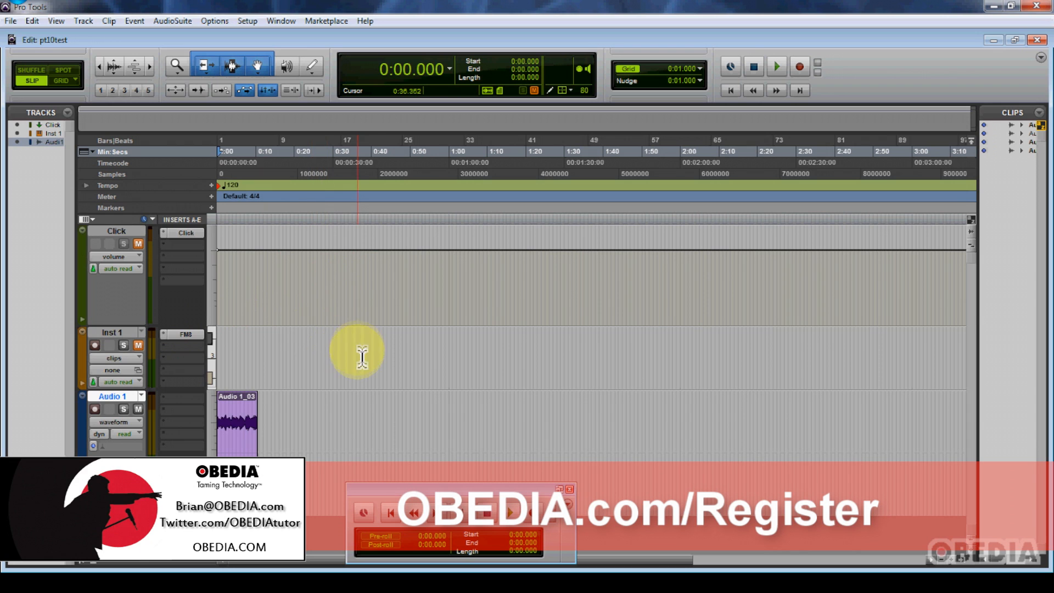
left_click_drag(437, 488, 444, 391)
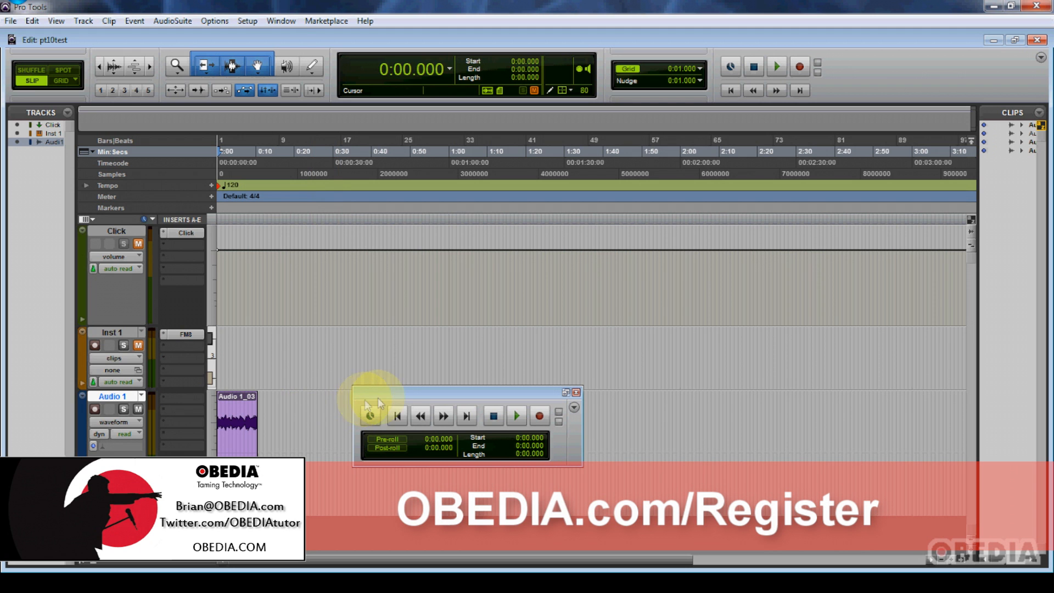
left_click_drag(386, 398, 374, 358)
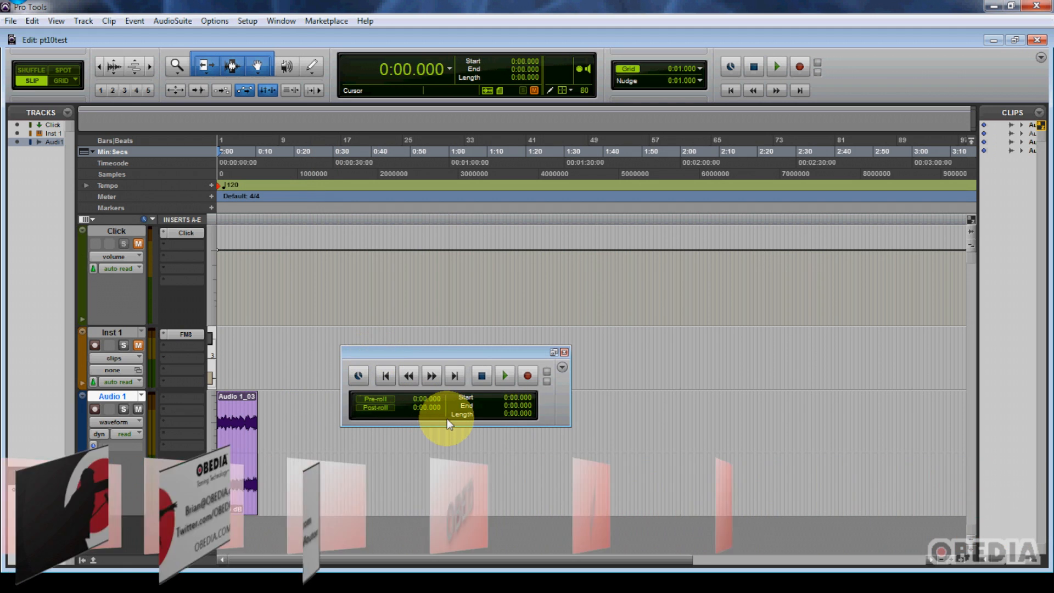